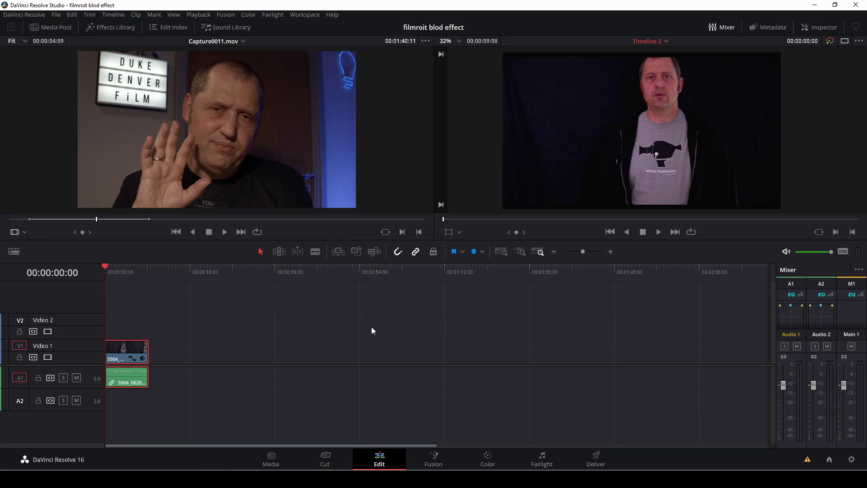
Play the timeline briefly, then return to the first frame.
{"action": "key", "text": "space"}
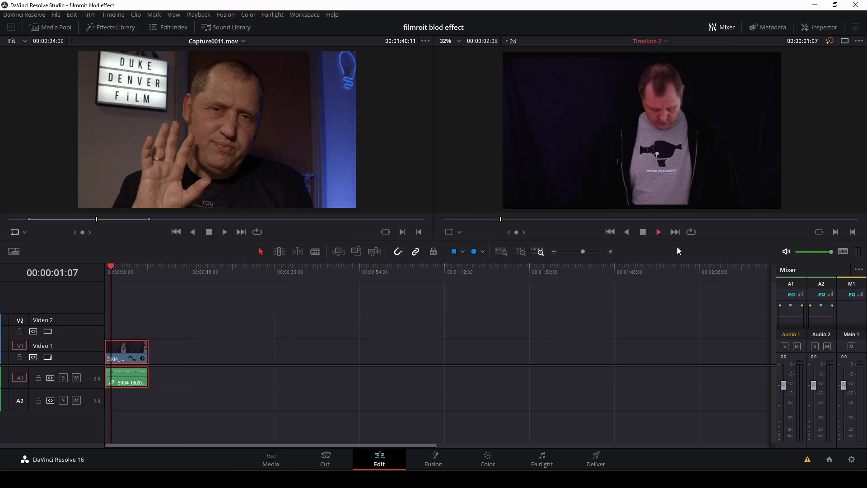
{"action": "key", "text": "space"}
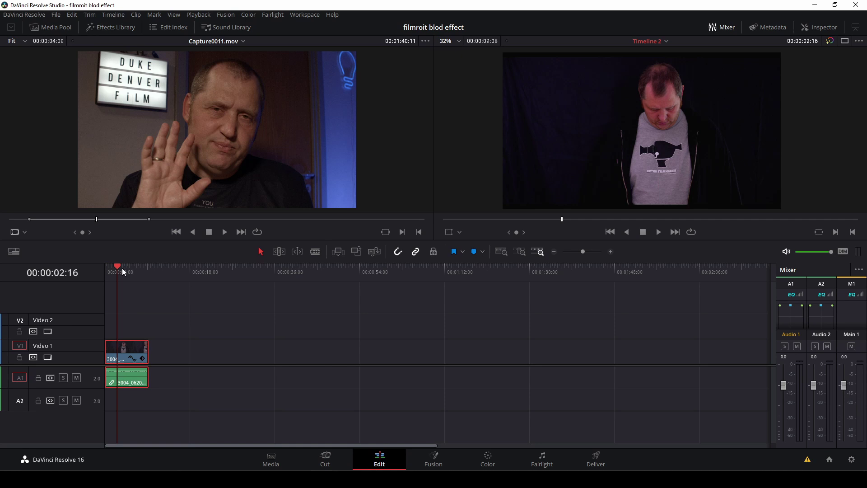
{"action": "left_click_drag", "start_coordinate": [115, 269], "coordinate": [108, 273]}
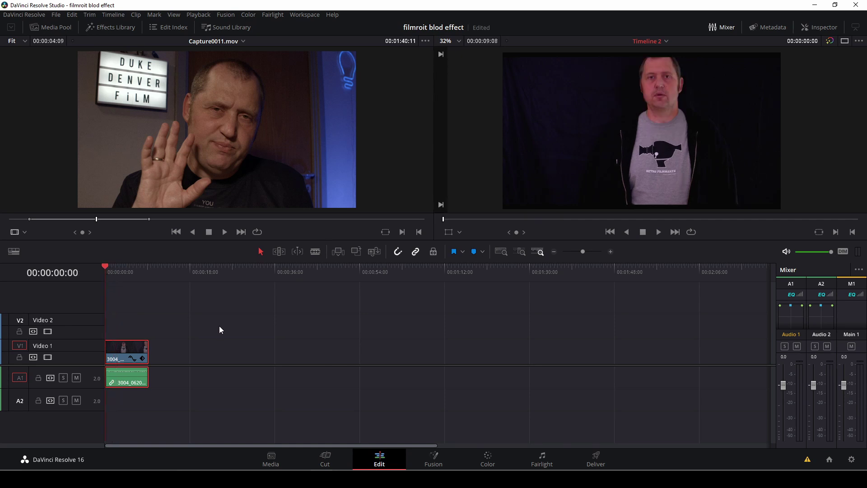
Place Film Riot Blood 1's video from the FR.Blood.Free.1080 bin on Video 2 at the start, then select all clips.
{"action": "left_click", "coordinate": [45, 28]}
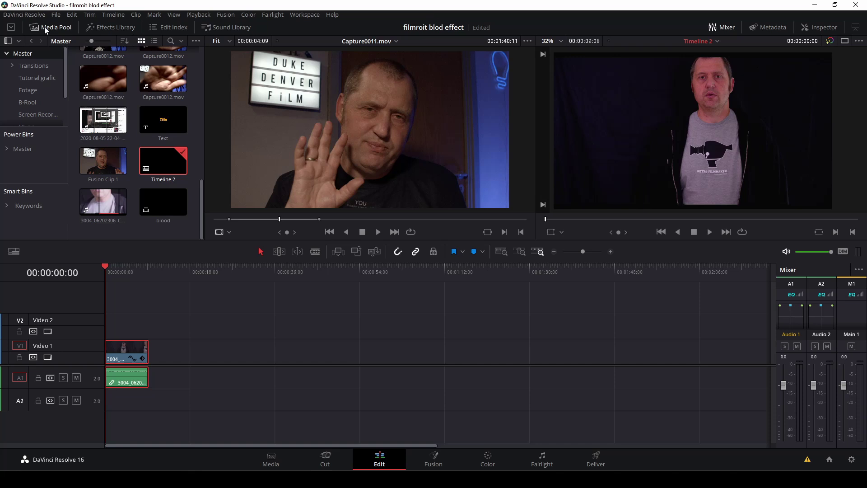
{"action": "scroll", "coordinate": [166, 128], "scroll_direction": "up", "scroll_amount": 5}
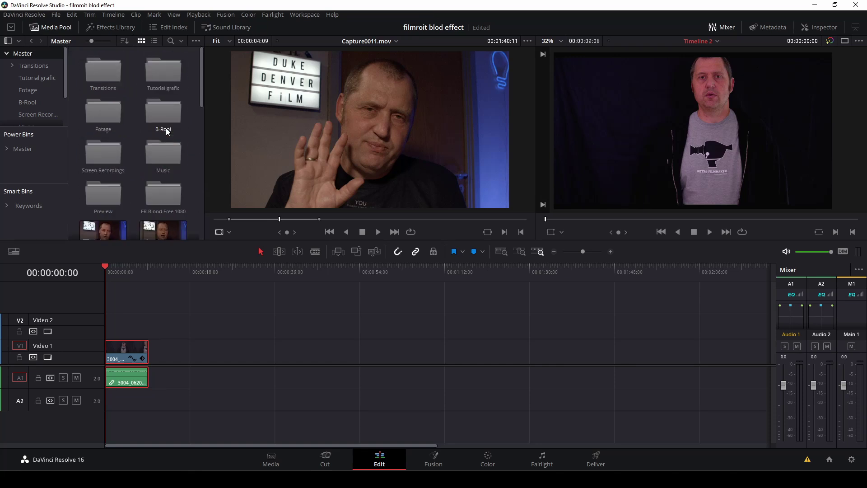
{"action": "double_click", "coordinate": [164, 199]}
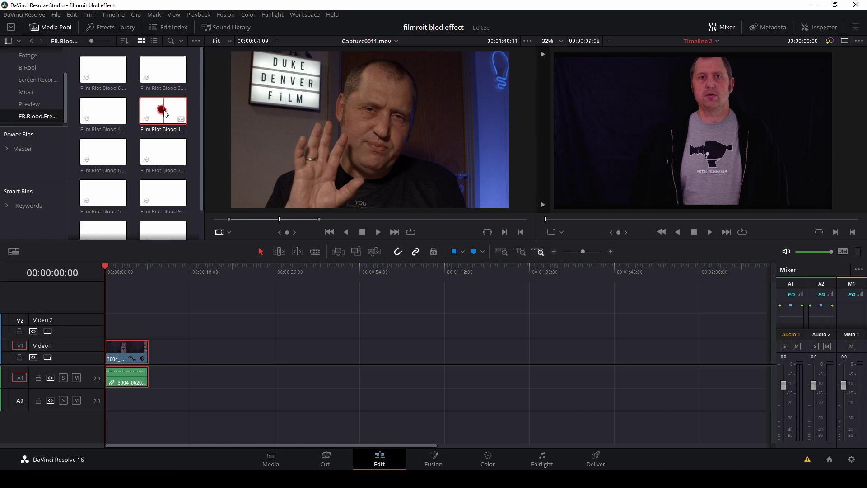
{"action": "left_click_drag", "start_coordinate": [174, 111], "coordinate": [332, 143]}
{"action": "left_click_drag", "start_coordinate": [359, 202], "coordinate": [107, 315]}
{"action": "left_click_drag", "start_coordinate": [104, 269], "coordinate": [141, 284]}
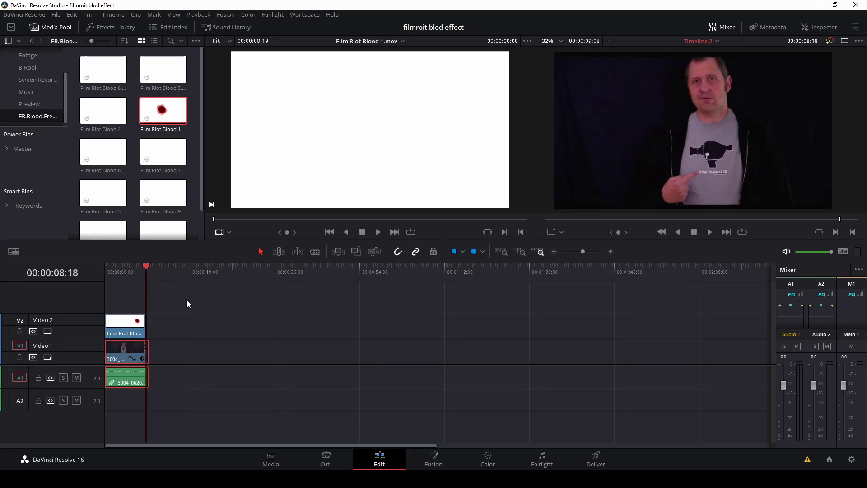
{"action": "left_click_drag", "start_coordinate": [186, 300], "coordinate": [126, 376]}
Turn the selected blood and presenter clips into a New Fusion Clip and open it on the Fusion page.
{"action": "right_click", "coordinate": [130, 359]}
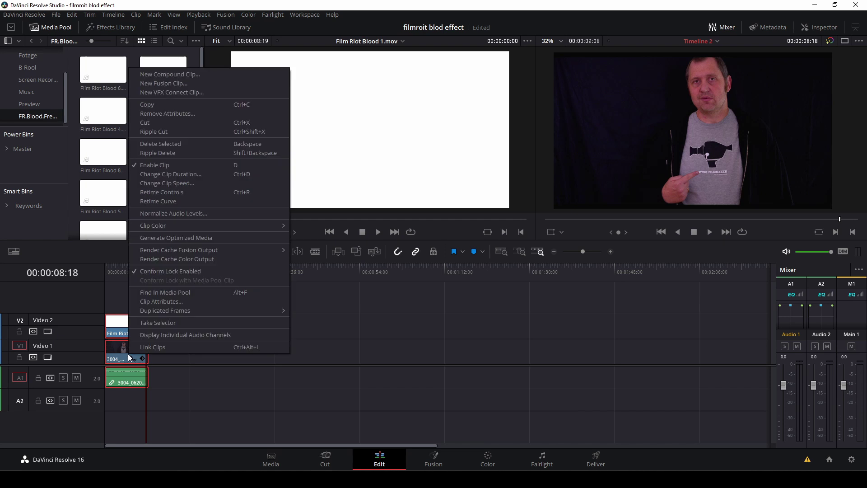
{"action": "left_click", "coordinate": [156, 83]}
{"action": "left_click_drag", "start_coordinate": [135, 271], "coordinate": [96, 281]}
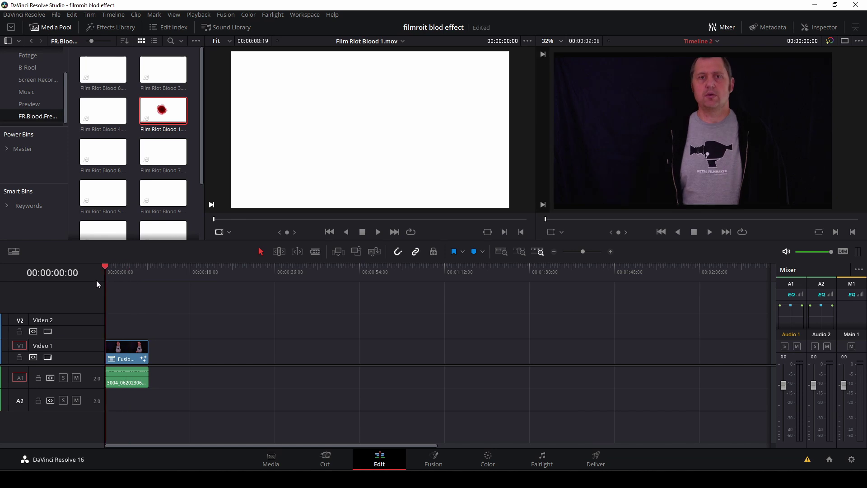
{"action": "left_click", "coordinate": [435, 458]}
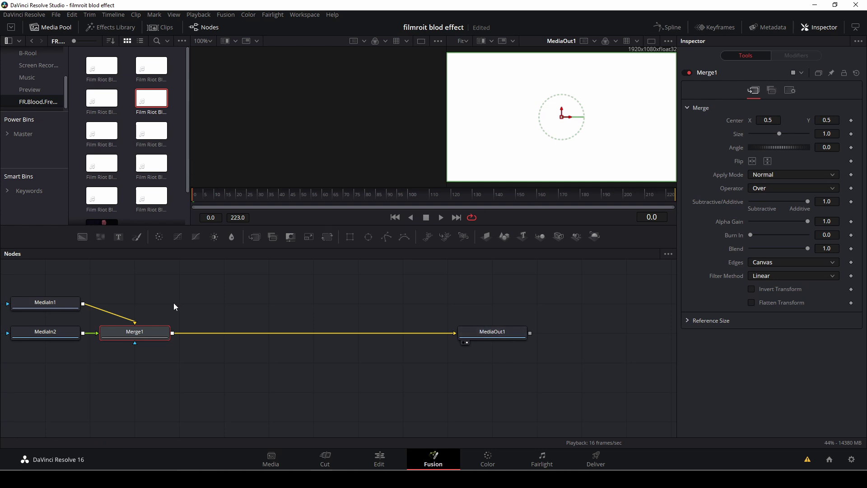
View MediaIn1 (presenter footage) and MediaIn2 (white blood clip) in the left viewer, then reselect MediaIn1.
{"action": "left_click", "coordinate": [54, 303]}
{"action": "key", "text": "1"}
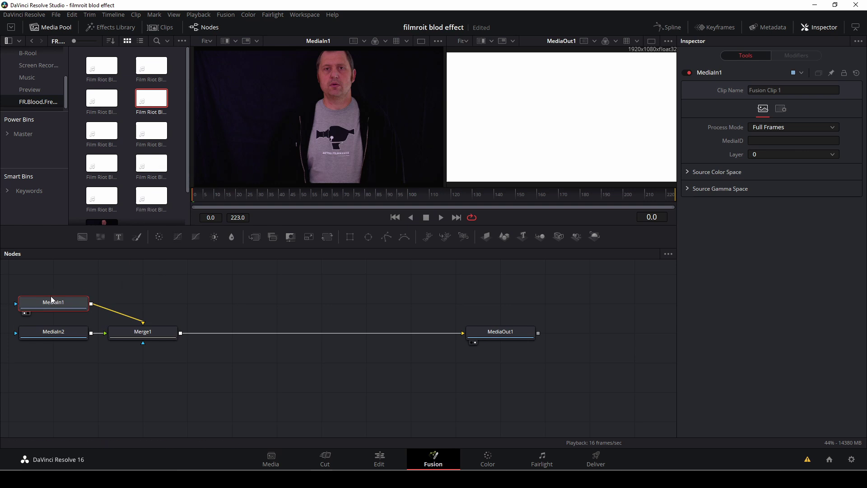
{"action": "left_click", "coordinate": [55, 333]}
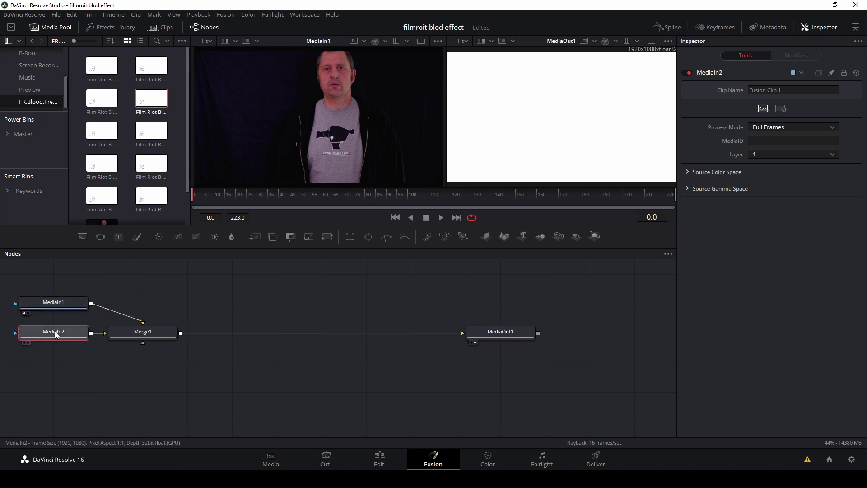
{"action": "key", "text": "1"}
{"action": "left_click", "coordinate": [47, 304]}
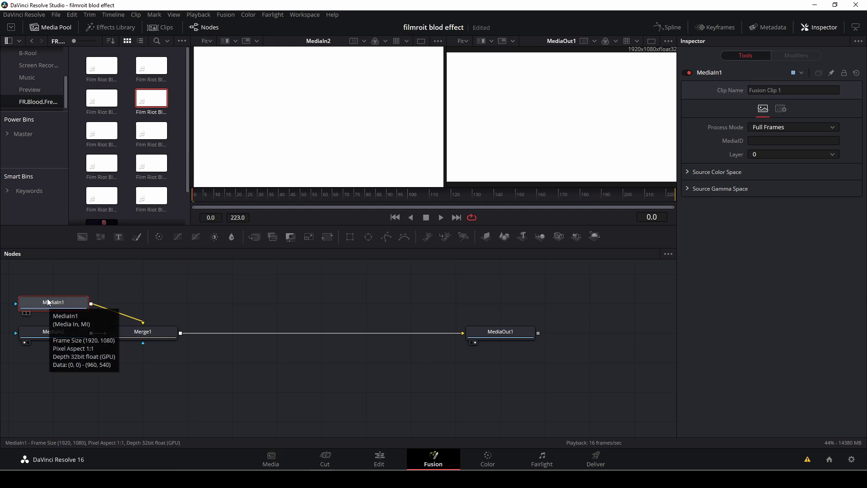
Rename the MediaIn1 node to 'claus'.
{"action": "key", "text": "F2"}
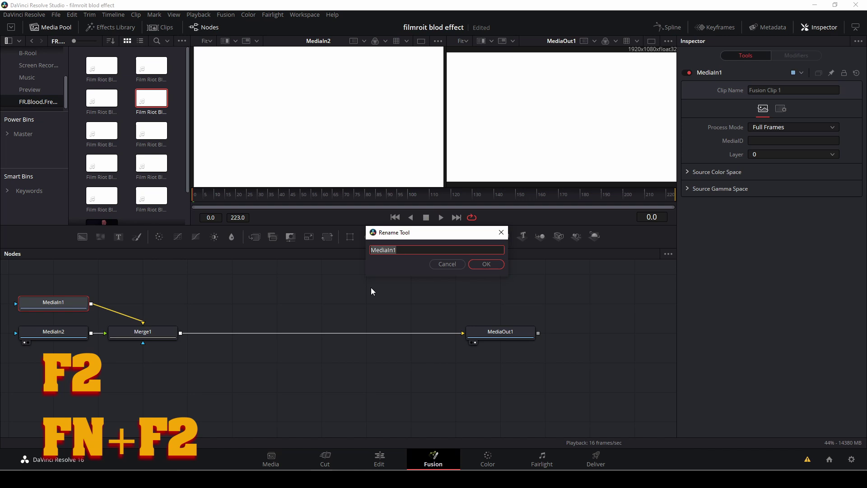
{"action": "key", "text": "BackSpace"}
{"action": "type", "text": "claus"}
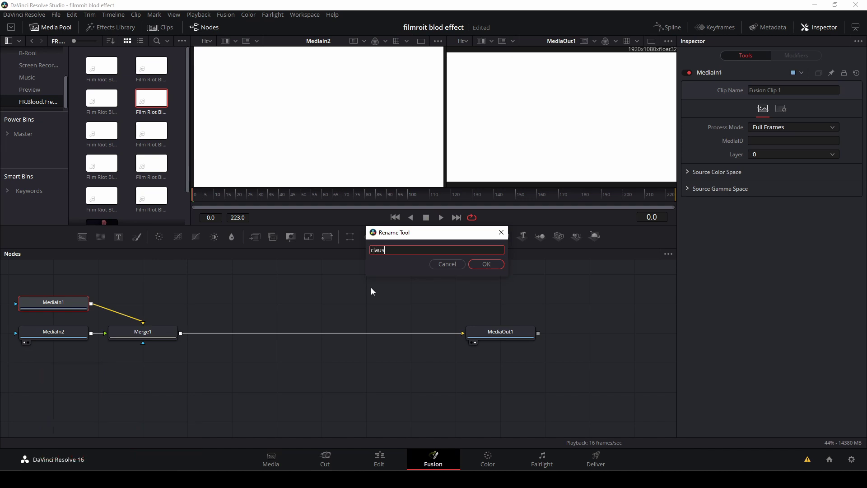
{"action": "left_click", "coordinate": [496, 265]}
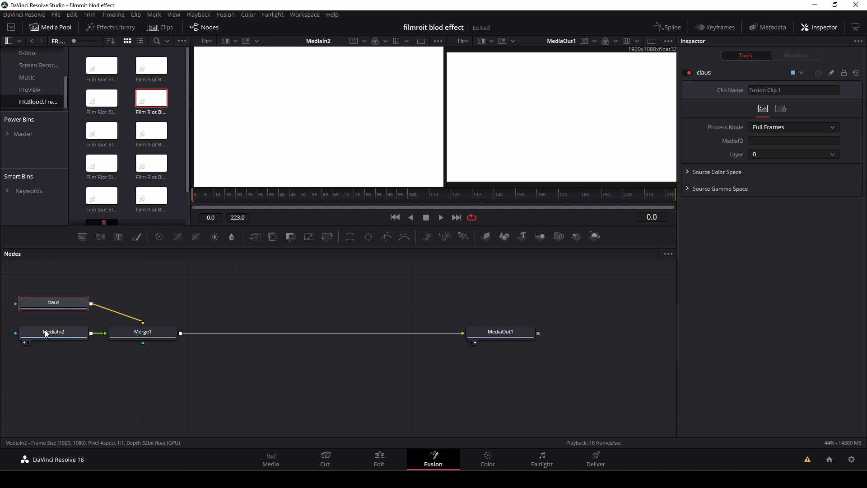
Rename the MediaIn2 node to 'blood'.
{"action": "left_click", "coordinate": [48, 334]}
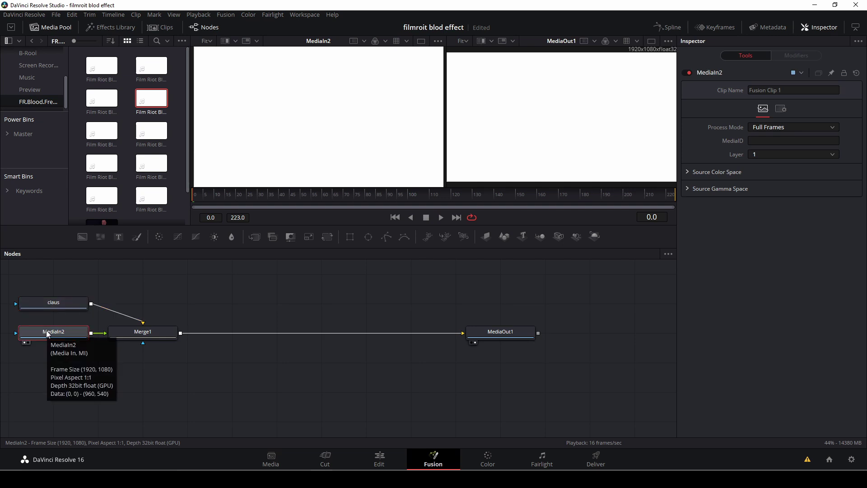
{"action": "key", "text": "F2"}
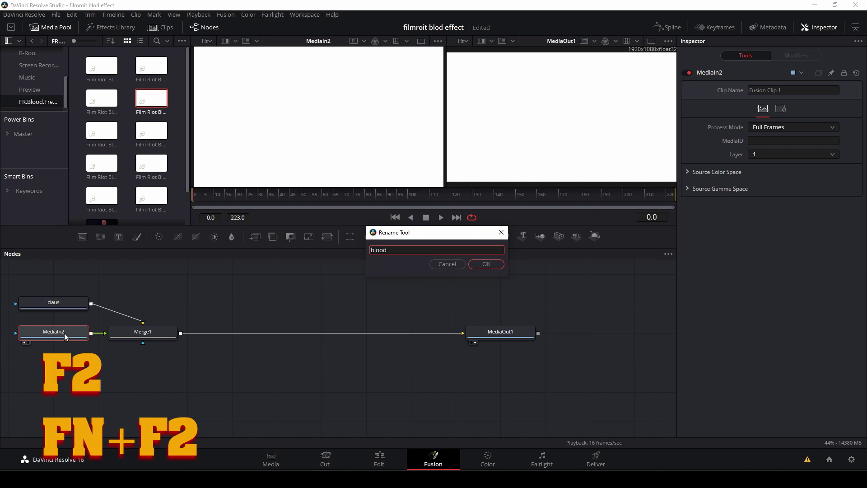
{"action": "left_click", "coordinate": [486, 264]}
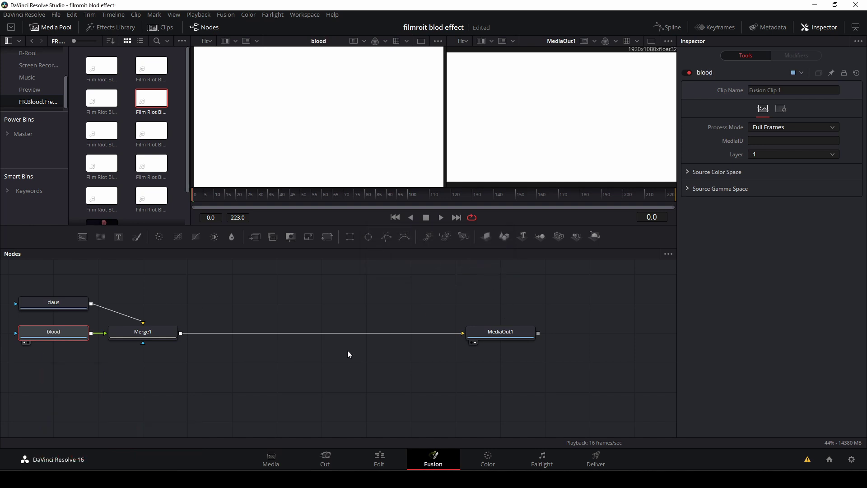
Rearrange Merge1 and the claus node in the node graph.
{"action": "left_click_drag", "start_coordinate": [149, 337], "coordinate": [283, 339]}
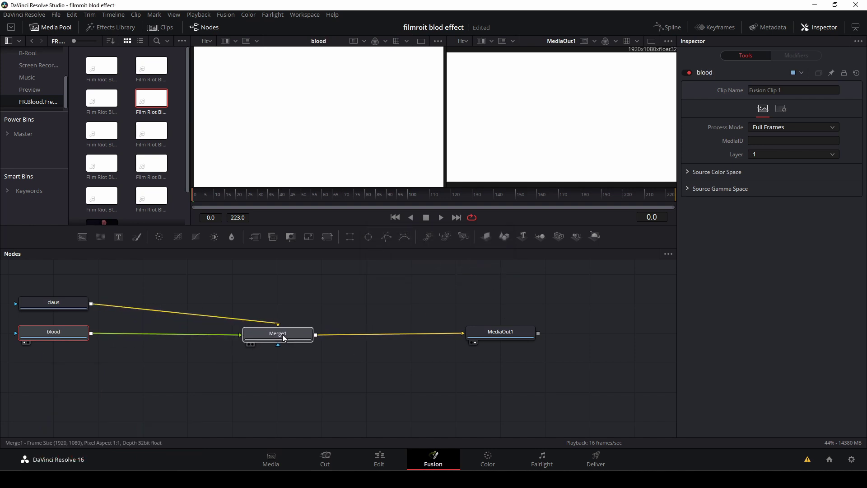
{"action": "left_click_drag", "start_coordinate": [51, 301], "coordinate": [95, 286]}
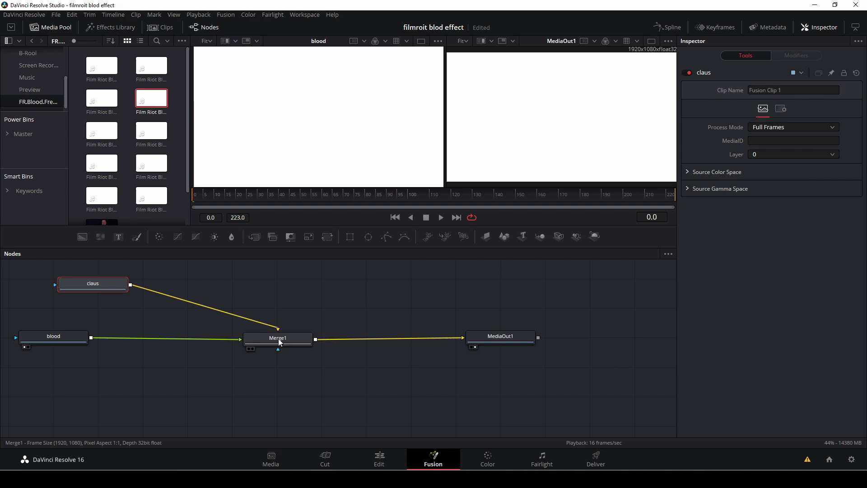
{"action": "left_click_drag", "start_coordinate": [278, 338], "coordinate": [296, 354]}
{"action": "left_click_drag", "start_coordinate": [99, 283], "coordinate": [99, 286]}
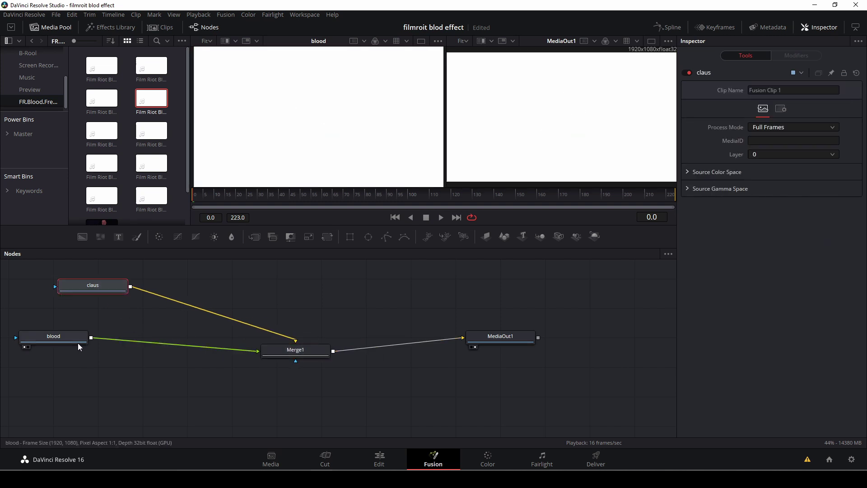
Set Merge1's Apply Mode to Multiply and check the splatter, ending at frame 0.
{"action": "left_click", "coordinate": [290, 346]}
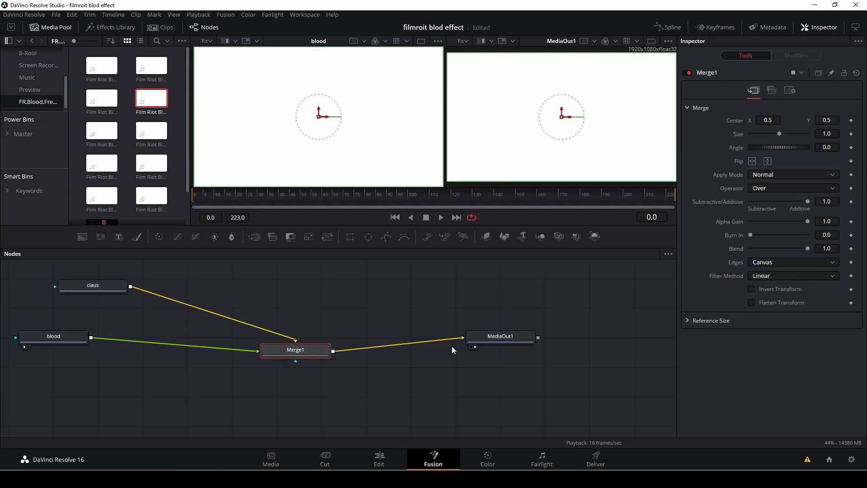
{"action": "left_click", "coordinate": [770, 175]}
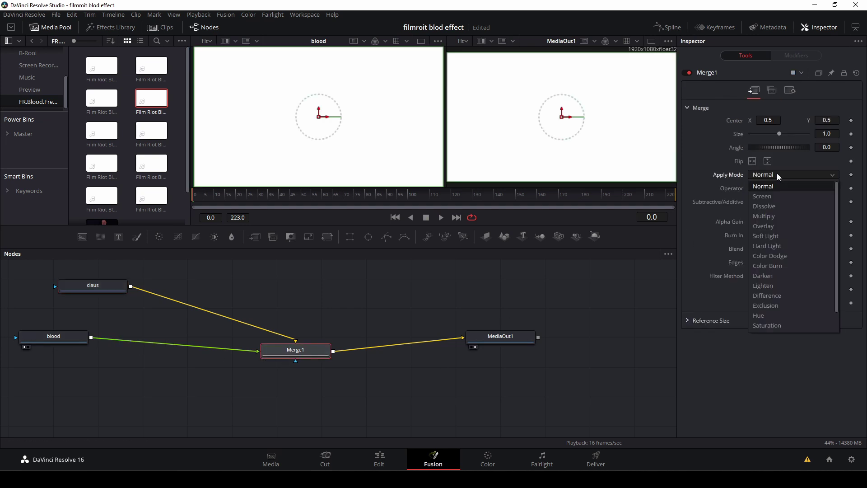
{"action": "left_click", "coordinate": [791, 218]}
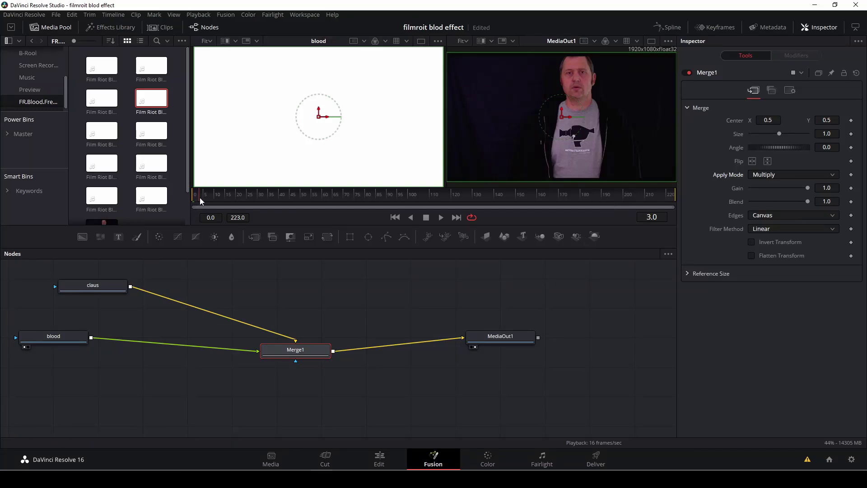
{"action": "left_click_drag", "start_coordinate": [199, 197], "coordinate": [281, 199]}
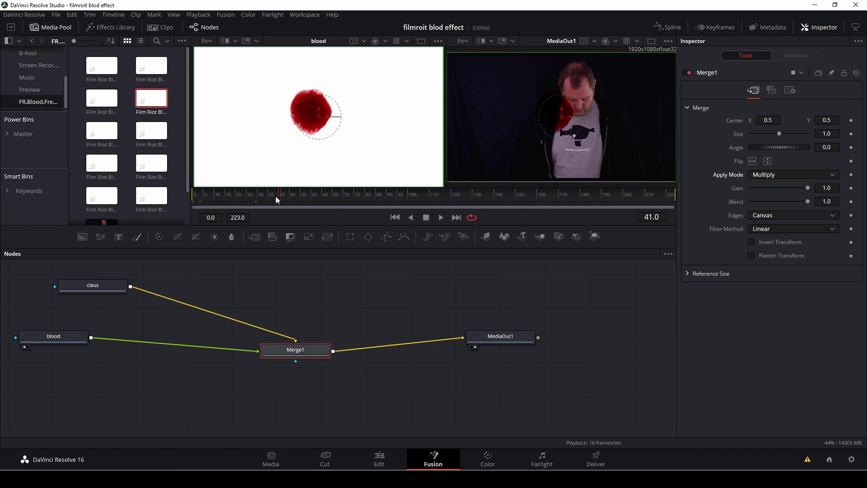
{"action": "left_click_drag", "start_coordinate": [276, 196], "coordinate": [191, 196]}
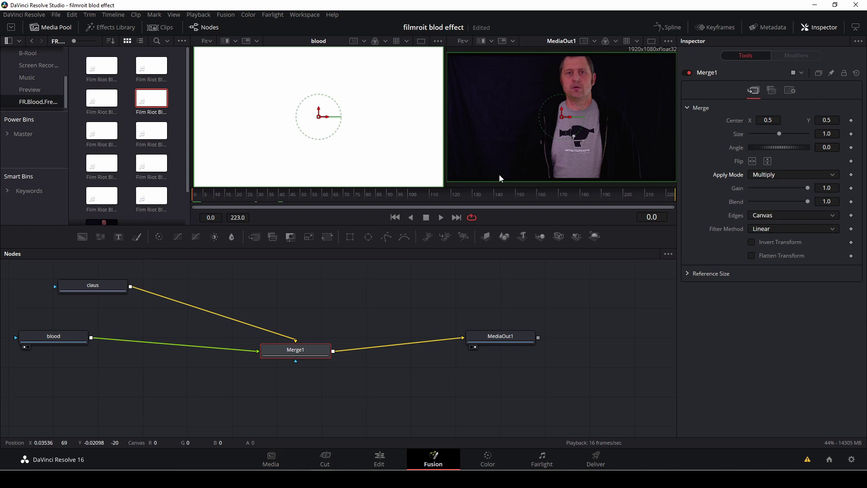
Add a Planar Tracker after the claus node and save the project.
{"action": "key", "text": "ctrl+space"}
{"action": "type", "text": "pla"}
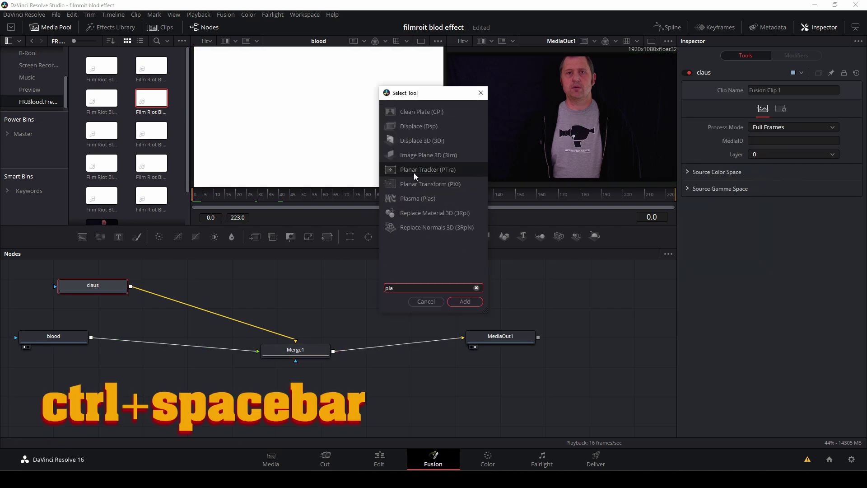
{"action": "left_click", "coordinate": [460, 300]}
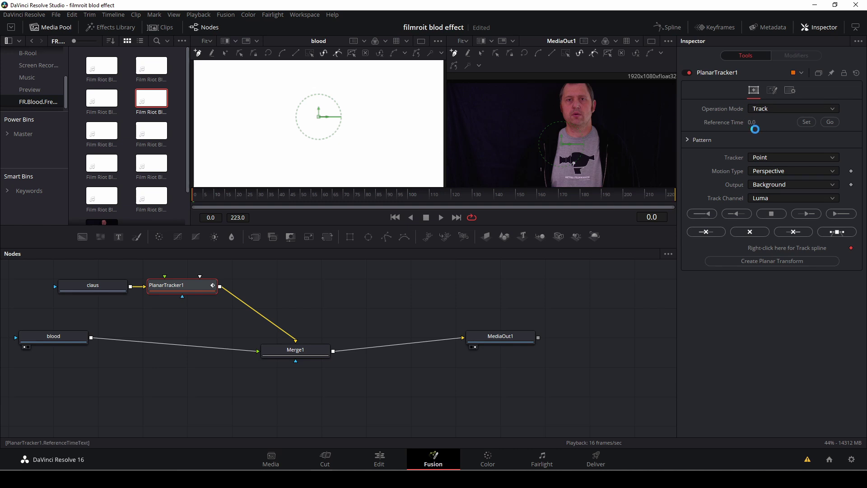
{"action": "key", "text": "ctrl+s"}
Set the Planar Tracker to Hybrid Point/Area tracking with Translation motion type.
{"action": "left_click", "coordinate": [796, 157]}
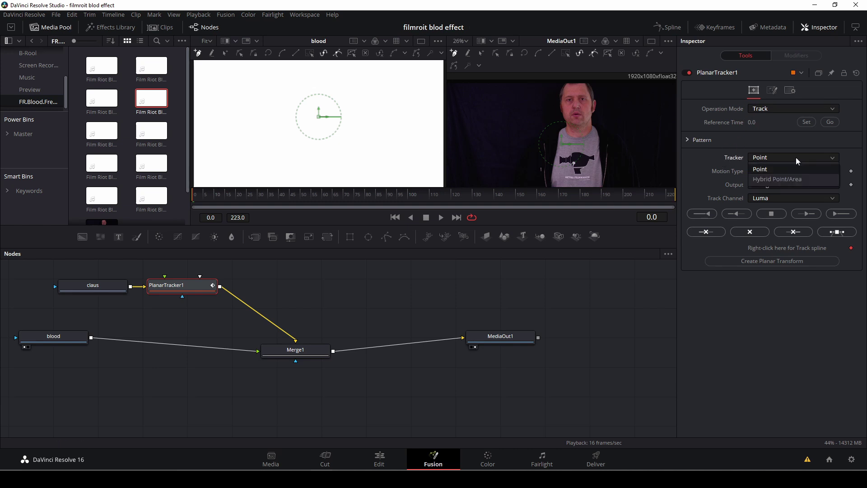
{"action": "left_click", "coordinate": [793, 181]}
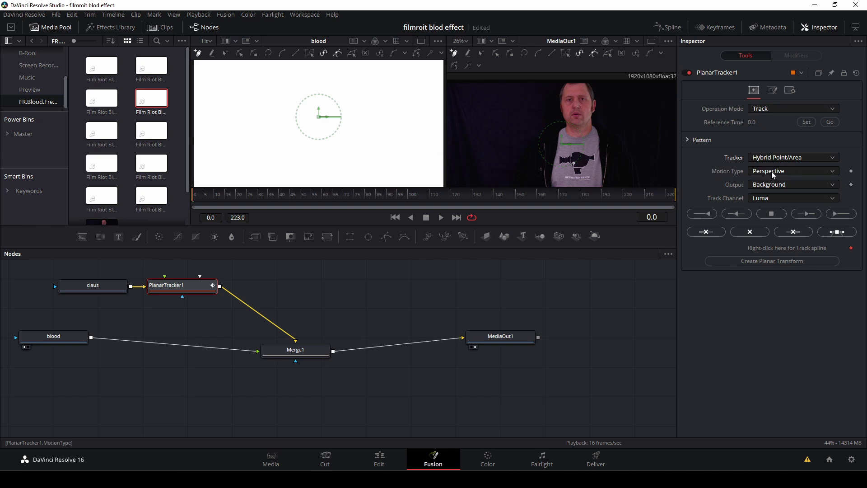
{"action": "left_click", "coordinate": [828, 171]}
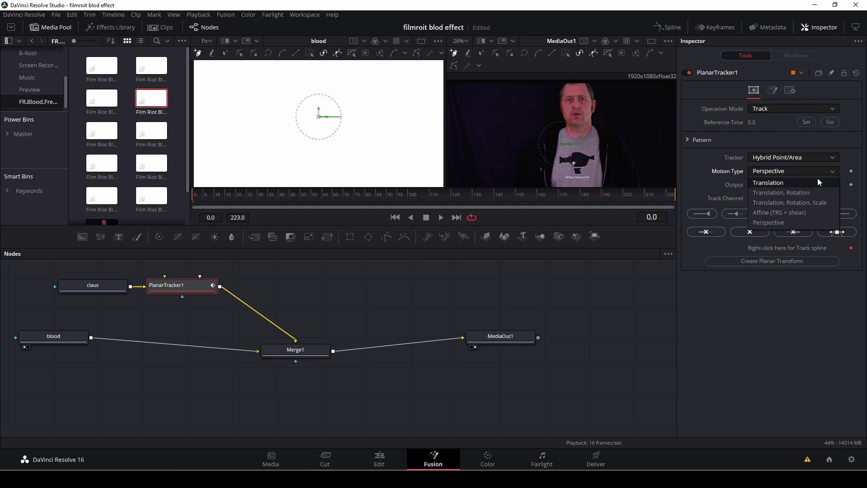
{"action": "left_click", "coordinate": [818, 182]}
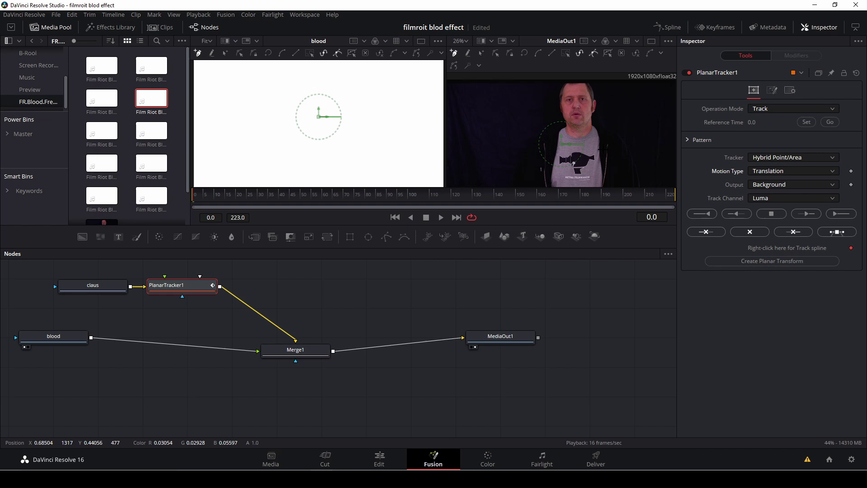
Outline the shirt logo with a polygon, set the reference time, and track forward to frame 223.
{"action": "left_click", "coordinate": [565, 152]}
{"action": "left_click", "coordinate": [591, 150]}
{"action": "left_click_drag", "start_coordinate": [597, 159], "coordinate": [597, 166]}
{"action": "left_click", "coordinate": [589, 167]}
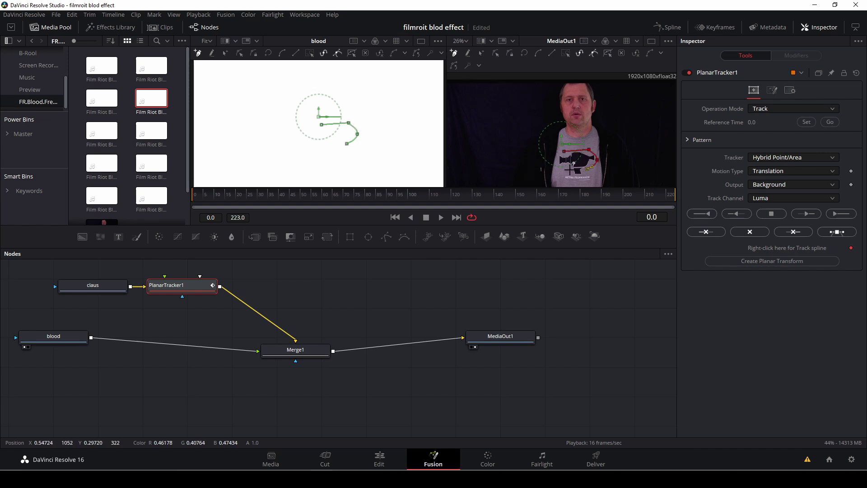
{"action": "left_click", "coordinate": [572, 169]}
{"action": "left_click", "coordinate": [564, 167]}
{"action": "left_click", "coordinate": [564, 153]}
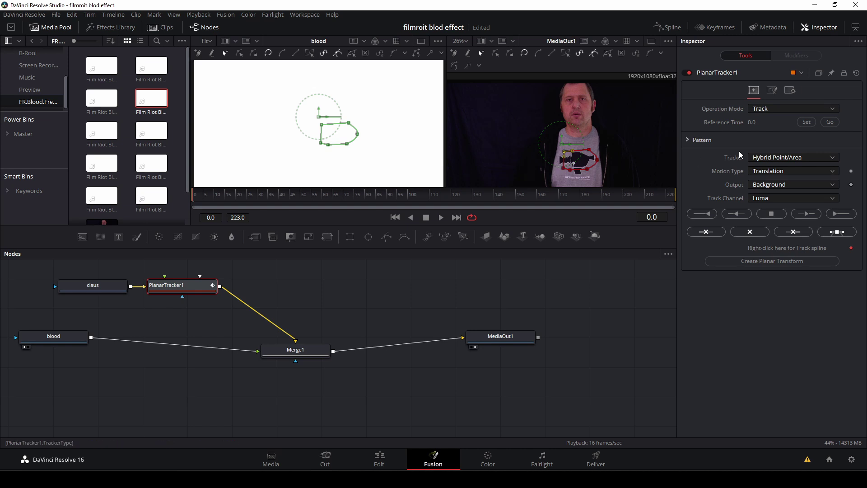
{"action": "left_click", "coordinate": [807, 122]}
{"action": "left_click", "coordinate": [836, 215]}
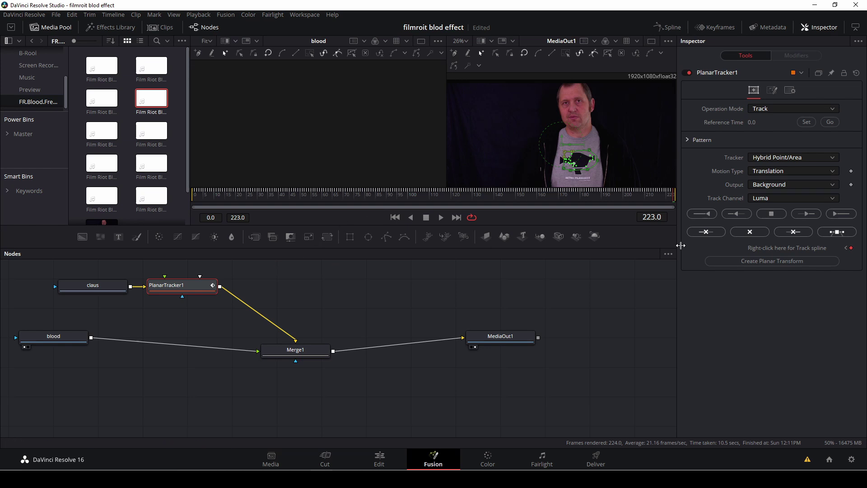
Create PlanarTransform1 from the track, place it between blood and Merge1, and play back to check.
{"action": "left_click", "coordinate": [757, 262]}
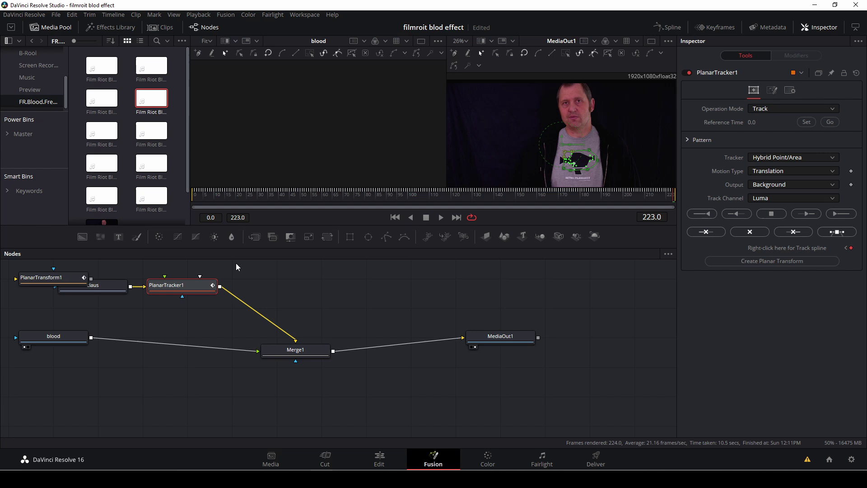
{"action": "left_click_drag", "start_coordinate": [64, 277], "coordinate": [158, 347]}
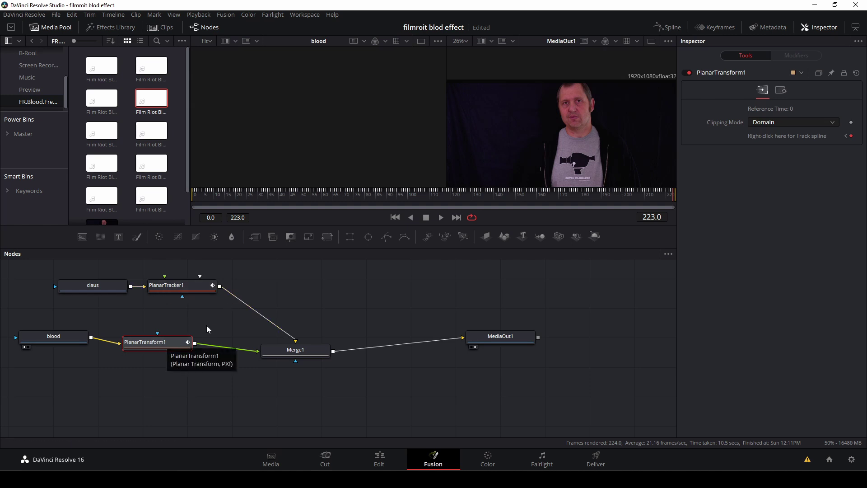
{"action": "left_click_drag", "start_coordinate": [539, 195], "coordinate": [455, 196]}
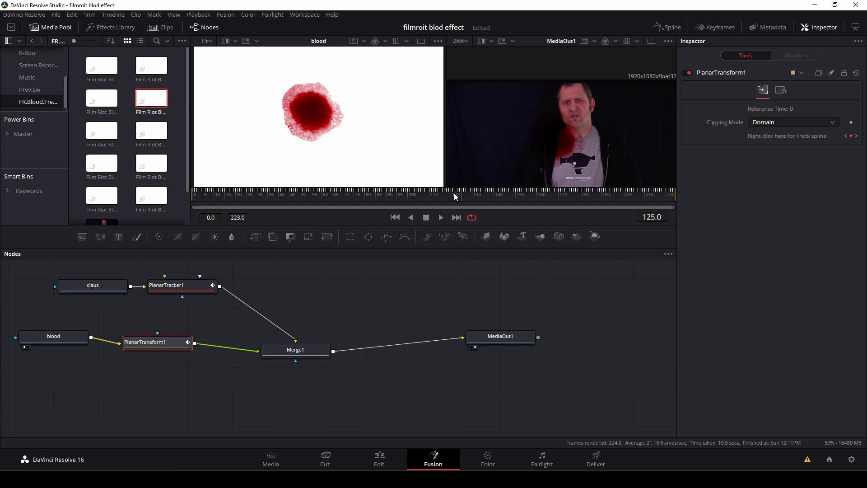
{"action": "left_click_drag", "start_coordinate": [229, 197], "coordinate": [195, 196]}
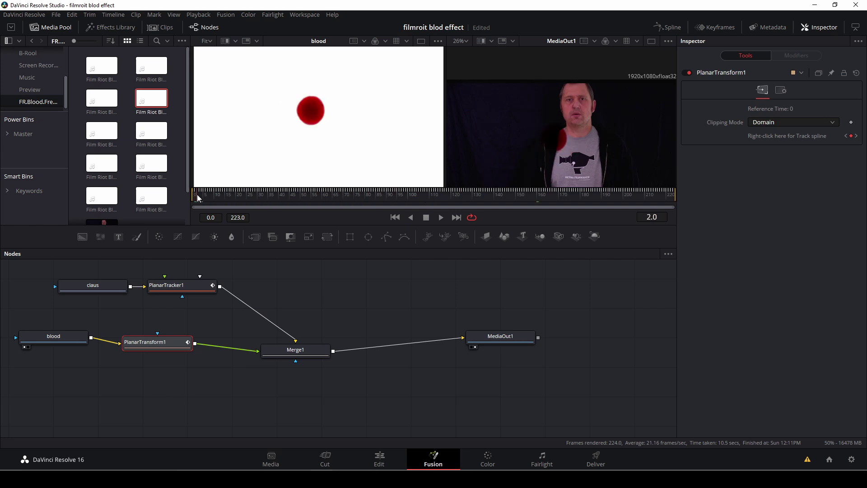
{"action": "key", "text": "space"}
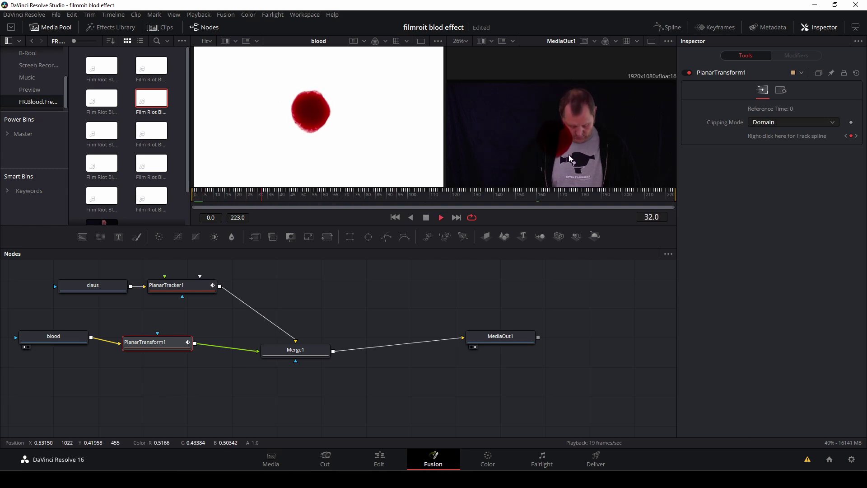
{"action": "key", "text": "space"}
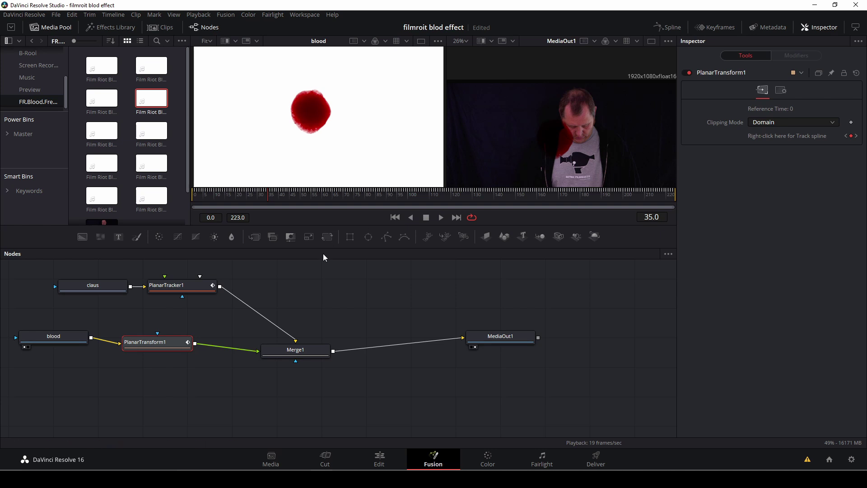
Add a Transform node after PlanarTransform1 and tidy its place in the graph.
{"action": "key", "text": "shift+space"}
{"action": "type", "text": "pla"}
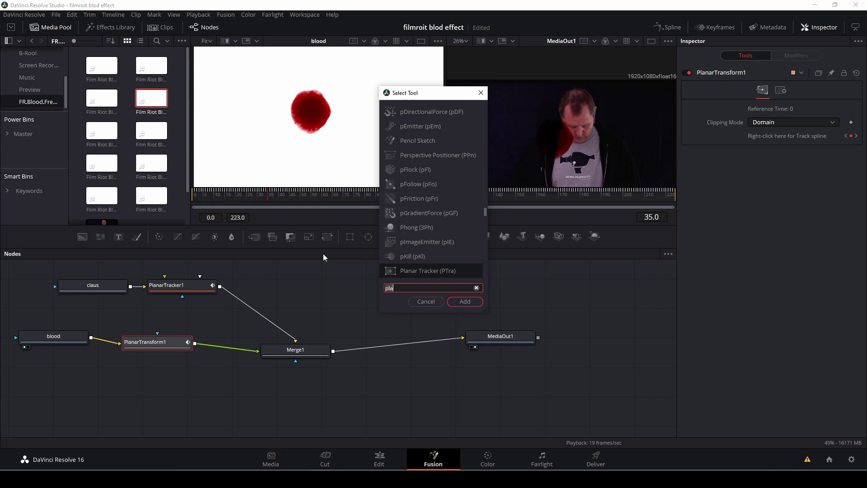
{"action": "key", "text": "BackSpace"}
{"action": "key", "text": "BackSpace"}
{"action": "key", "text": "BackSpace"}
{"action": "type", "text": "tra"}
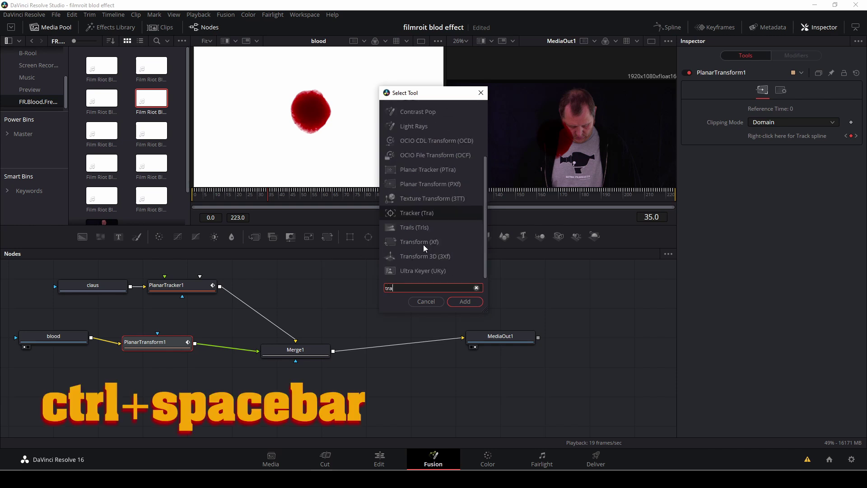
{"action": "type", "text": "nsform"}
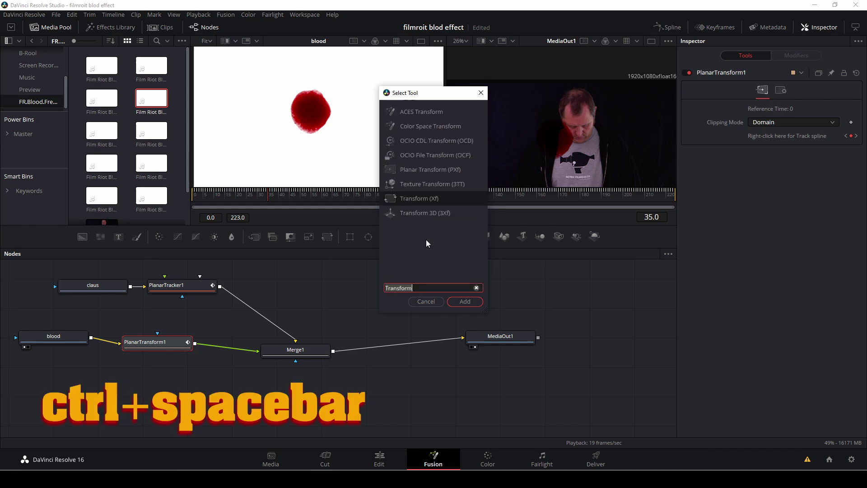
{"action": "left_click", "coordinate": [466, 303]}
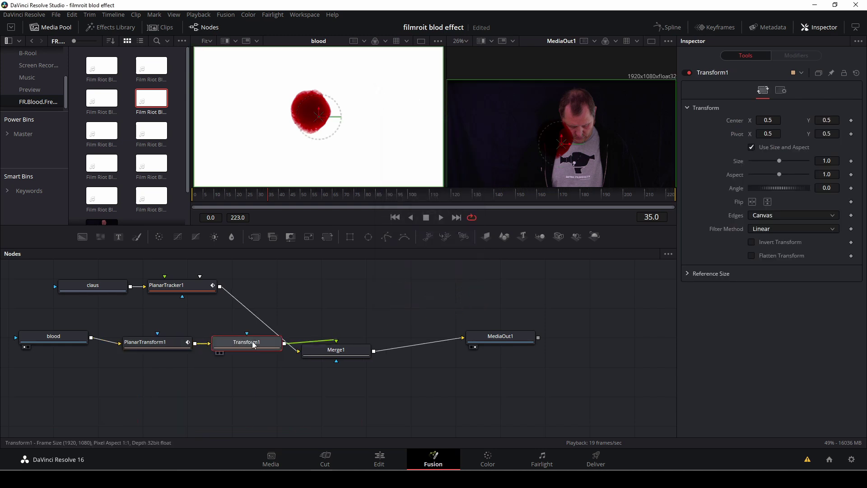
{"action": "mouse_move", "coordinate": [253, 345]}
{"action": "left_mouse_down"}
{"action": "mouse_move", "coordinate": [226, 348]}
{"action": "mouse_move", "coordinate": [252, 356]}
{"action": "left_mouse_up"}
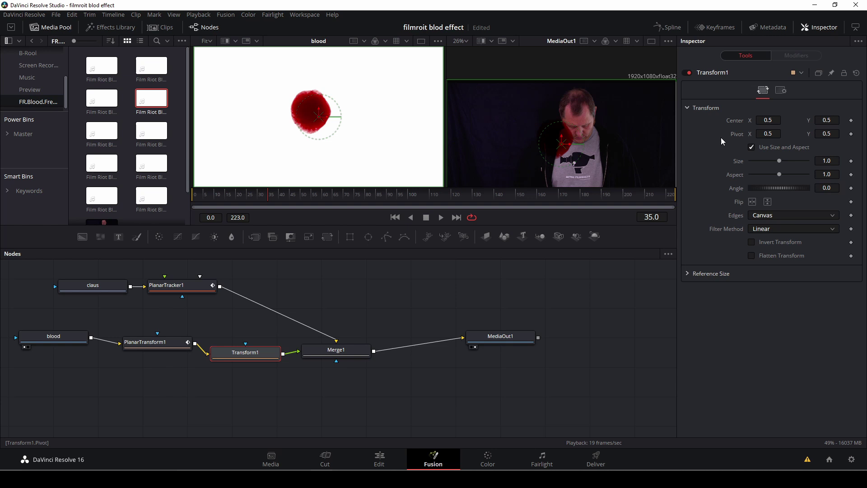
Move the Transform1 centre to 0.600393, 0.325174 to put the splatter on the chest.
{"action": "left_click_drag", "start_coordinate": [564, 146], "coordinate": [588, 168]}
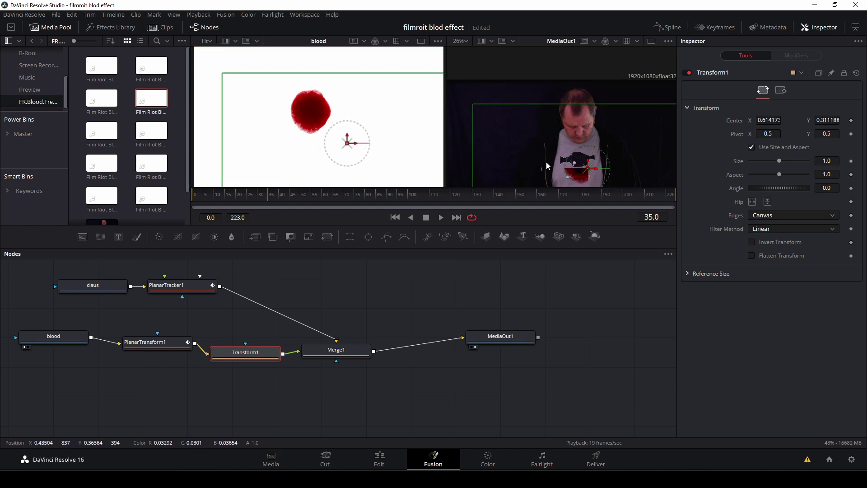
{"action": "left_click_drag", "start_coordinate": [460, 195], "coordinate": [538, 194]}
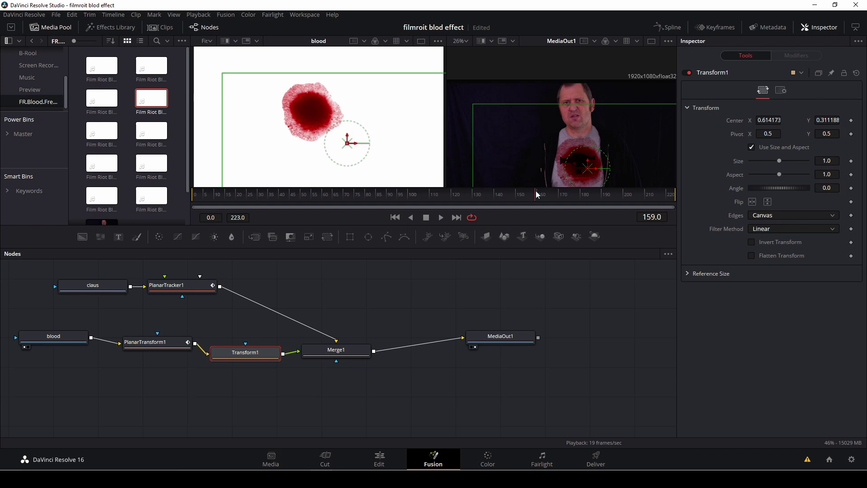
{"action": "mouse_move", "coordinate": [583, 170]}
{"action": "left_mouse_down"}
{"action": "mouse_move", "coordinate": [574, 174]}
{"action": "mouse_move", "coordinate": [586, 168]}
{"action": "left_mouse_up"}
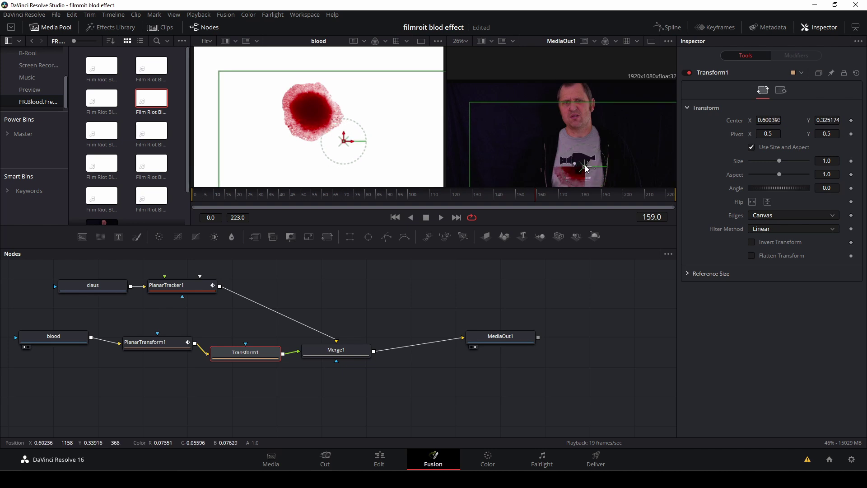
{"action": "left_click_drag", "start_coordinate": [536, 195], "coordinate": [499, 195]}
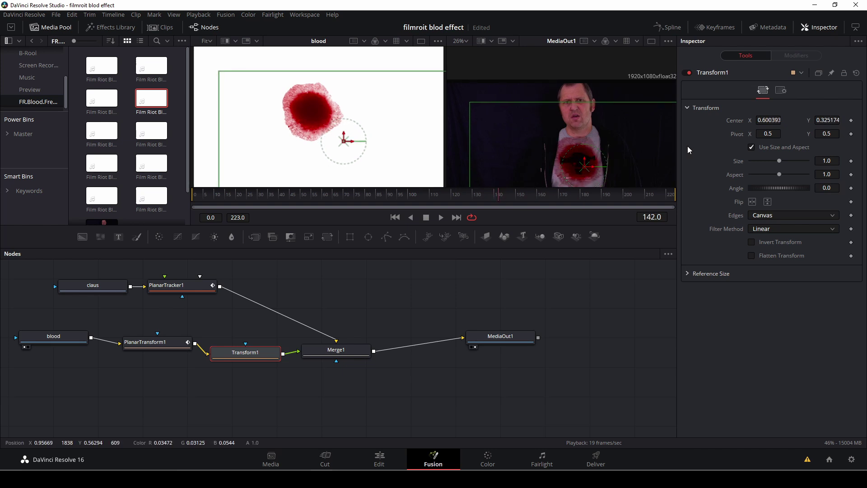
Set Transform1 Size to 0.42 and move its centre down to 0.564960, 0.237762.
{"action": "left_click_drag", "start_coordinate": [780, 162], "coordinate": [766, 167]}
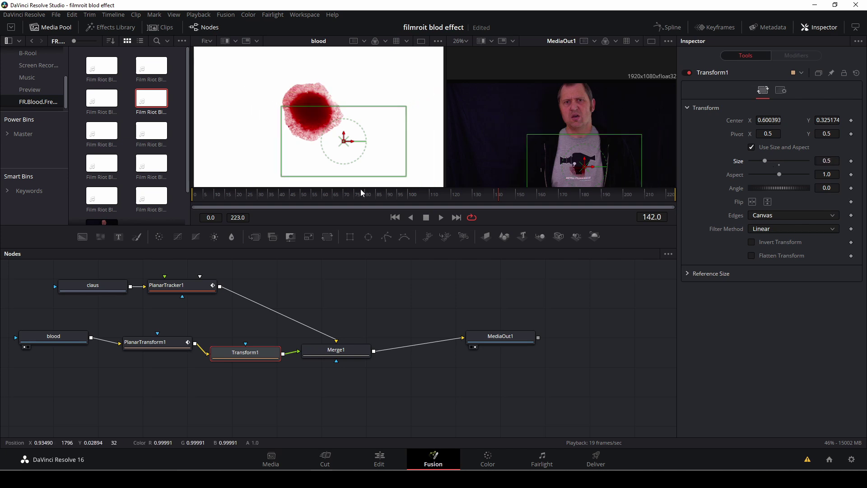
{"action": "left_click", "coordinate": [465, 196]}
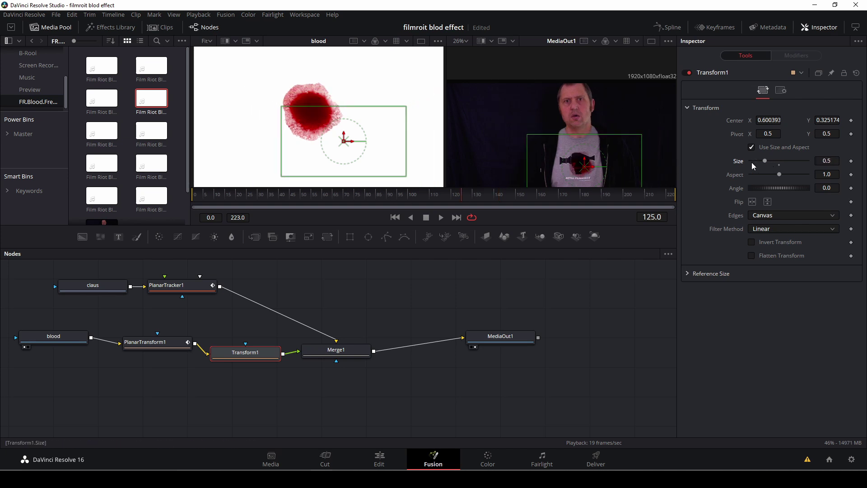
{"action": "left_click_drag", "start_coordinate": [765, 163], "coordinate": [763, 164]}
{"action": "left_click_drag", "start_coordinate": [587, 171], "coordinate": [575, 182]}
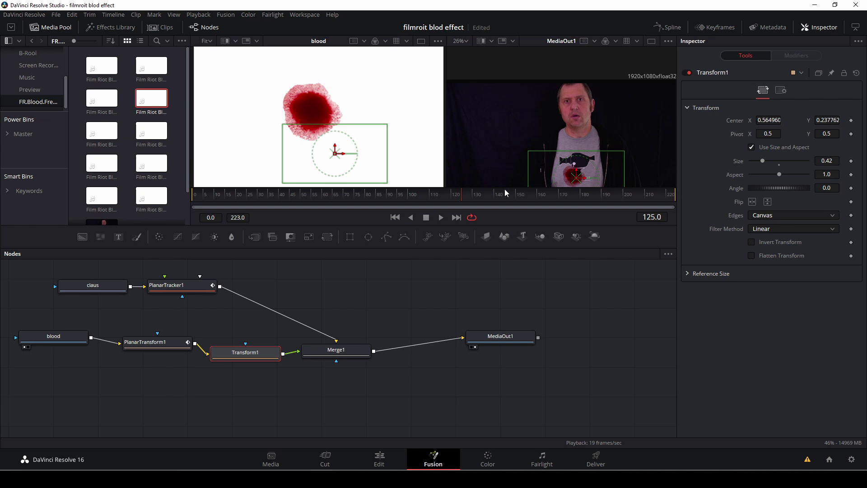
{"action": "scroll", "coordinate": [533, 141], "scroll_direction": "down", "scroll_amount": 3}
{"action": "scroll", "coordinate": [533, 141], "scroll_direction": "up", "scroll_amount": 1}
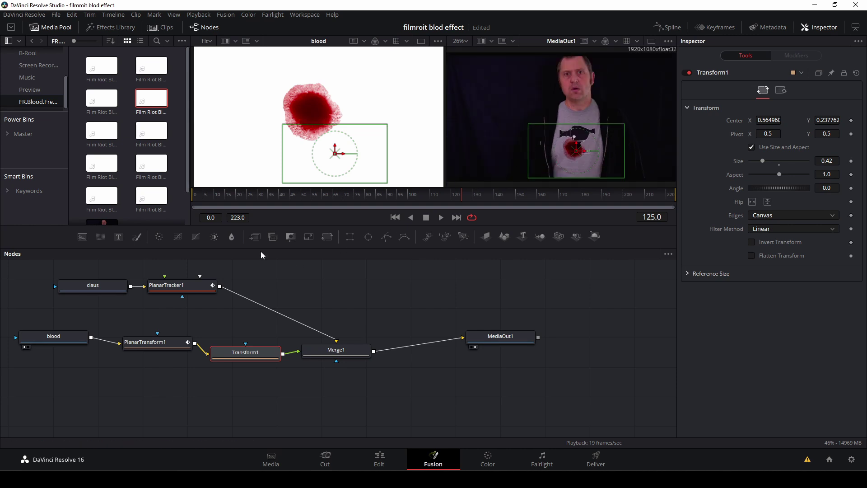
Play the composite back from the start to review the splatter.
{"action": "key", "text": "Home"}
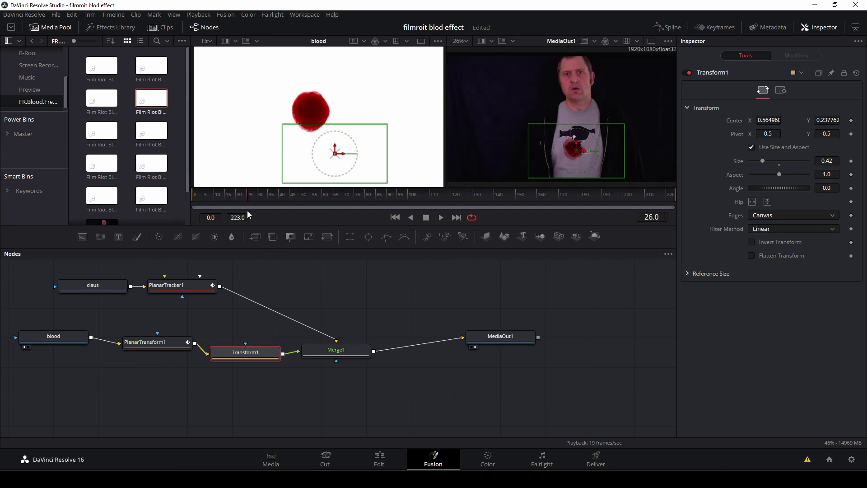
{"action": "key", "text": "space"}
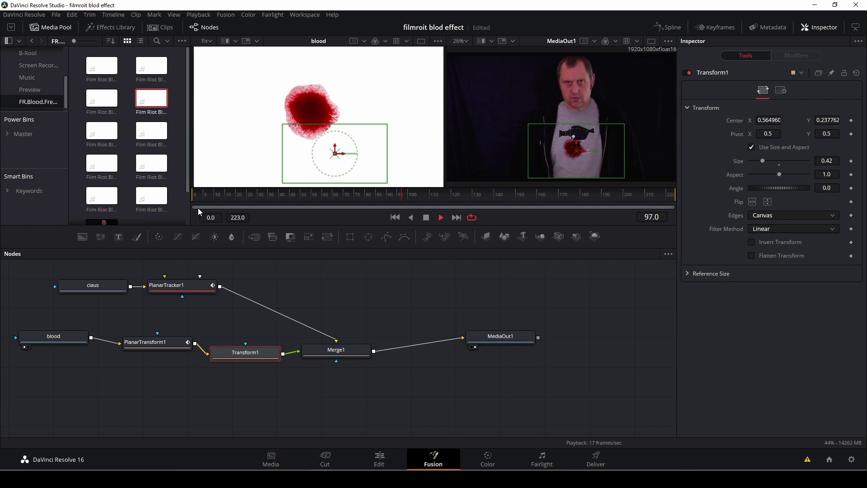
{"action": "key", "text": "space"}
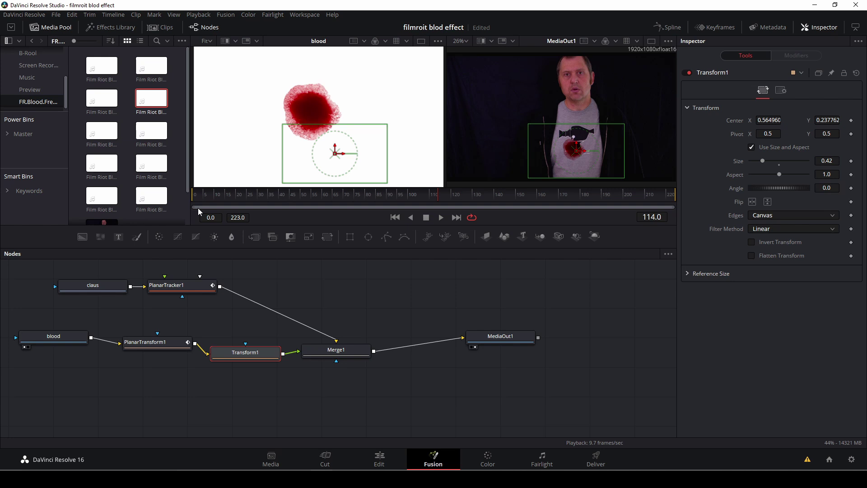
{"action": "key", "text": "space"}
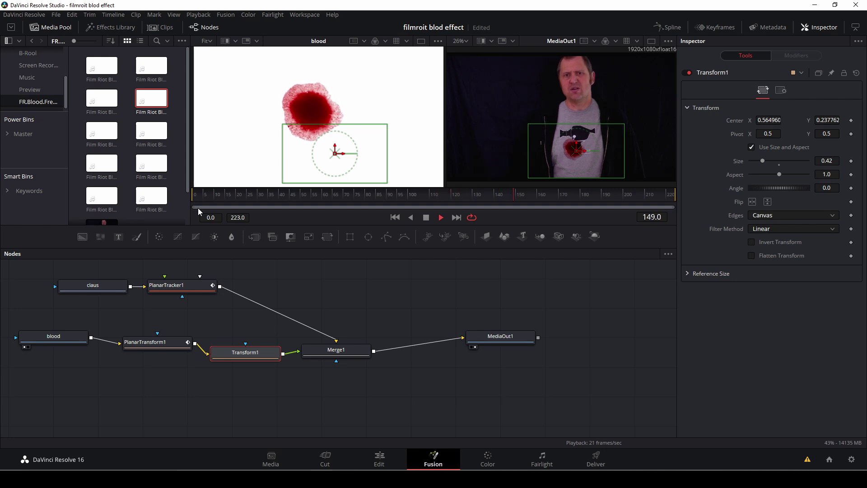
{"action": "key", "text": "space"}
Stop playback and lower Merge1's Blend to 0.583 so the blood splatter looks fainter.
{"action": "left_click", "coordinate": [346, 352]}
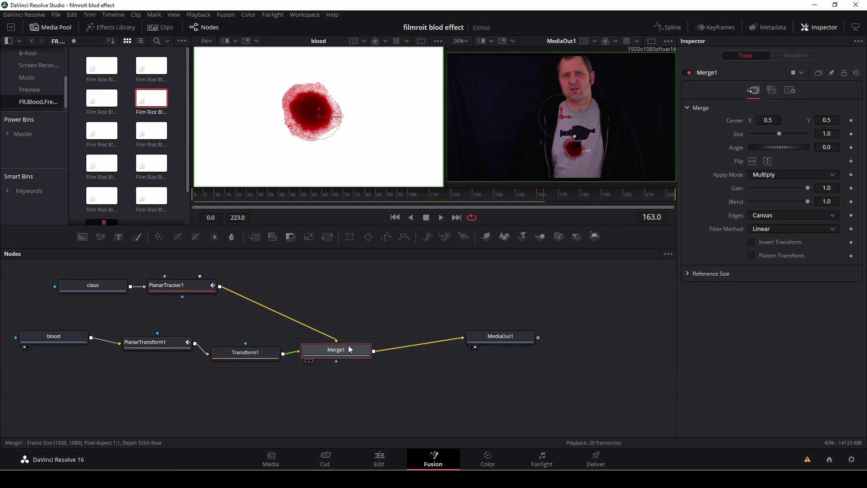
{"action": "key", "text": "space"}
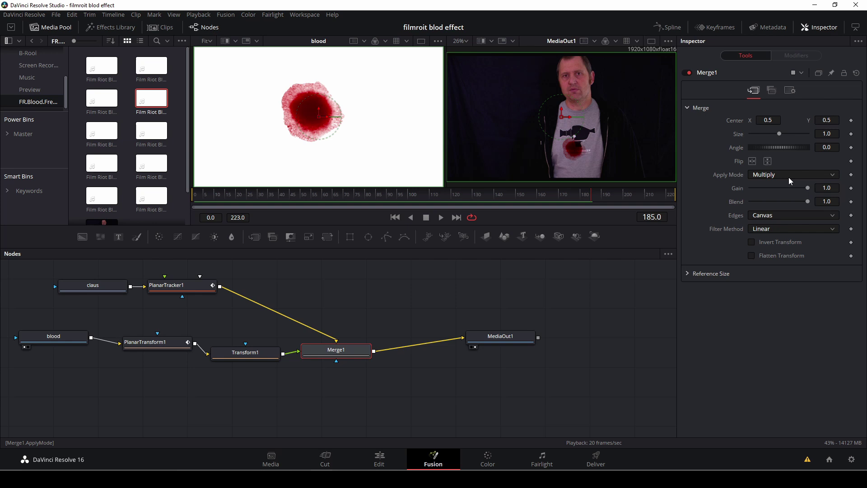
{"action": "left_click_drag", "start_coordinate": [807, 202], "coordinate": [784, 204]}
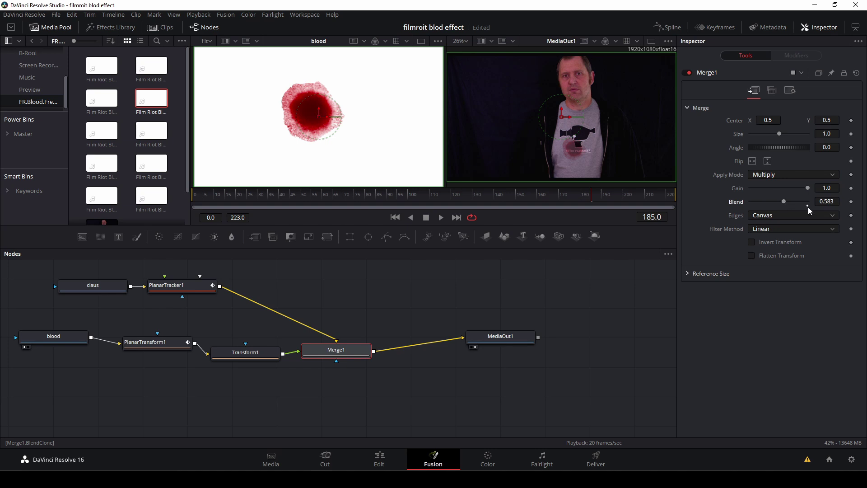
Play Timeline 1 from the start, park the playhead on the composite's marker and bring it into Fusion.
{"action": "left_click", "coordinate": [385, 466]}
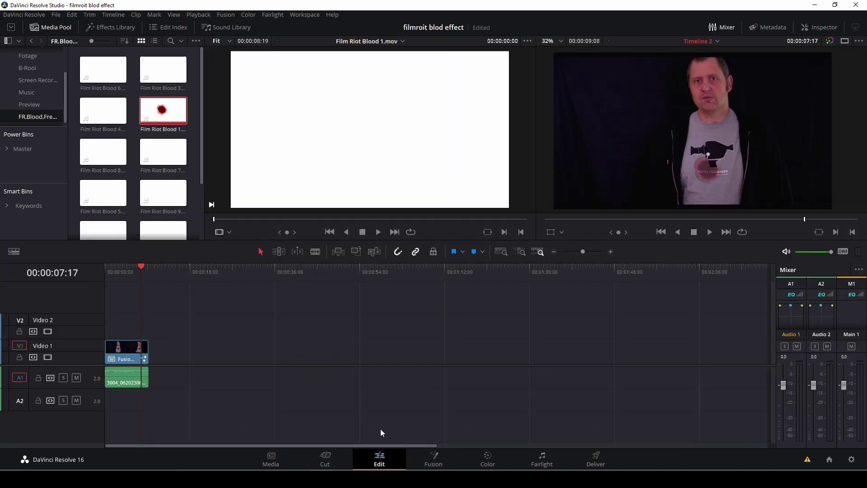
{"action": "left_click_drag", "start_coordinate": [131, 267], "coordinate": [101, 278]}
{"action": "key", "text": "space"}
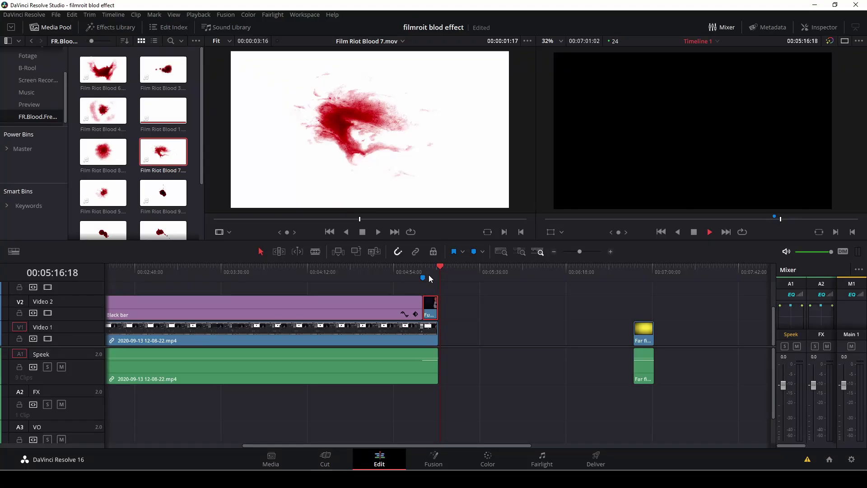
{"action": "left_click", "coordinate": [438, 270]}
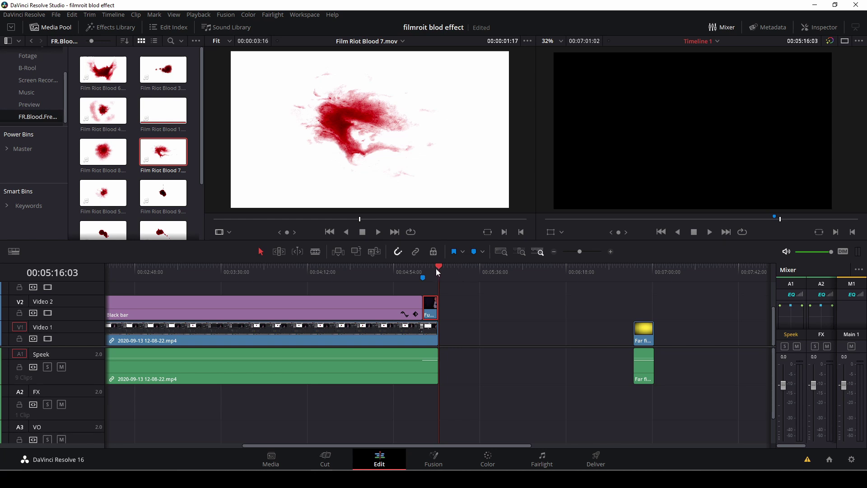
{"action": "left_click", "coordinate": [429, 276]}
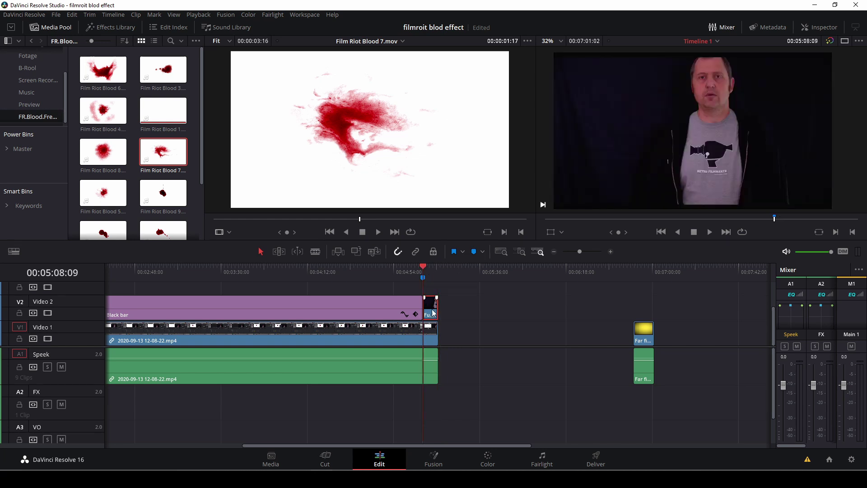
{"action": "left_click", "coordinate": [439, 457]}
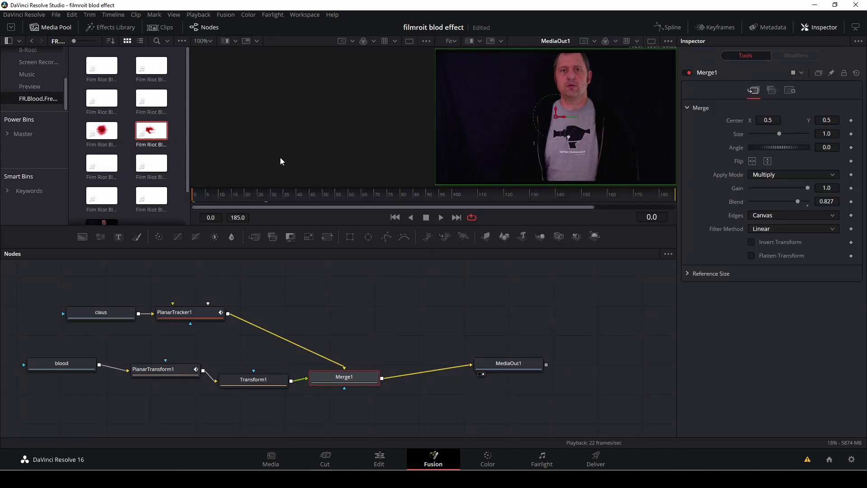
Add the Film Riot Blood 7 clip from the Media Pool to the node graph as MediaIn1.
{"action": "left_click", "coordinate": [113, 164]}
{"action": "left_click", "coordinate": [158, 135]}
{"action": "left_click_drag", "start_coordinate": [154, 134], "coordinate": [78, 412]}
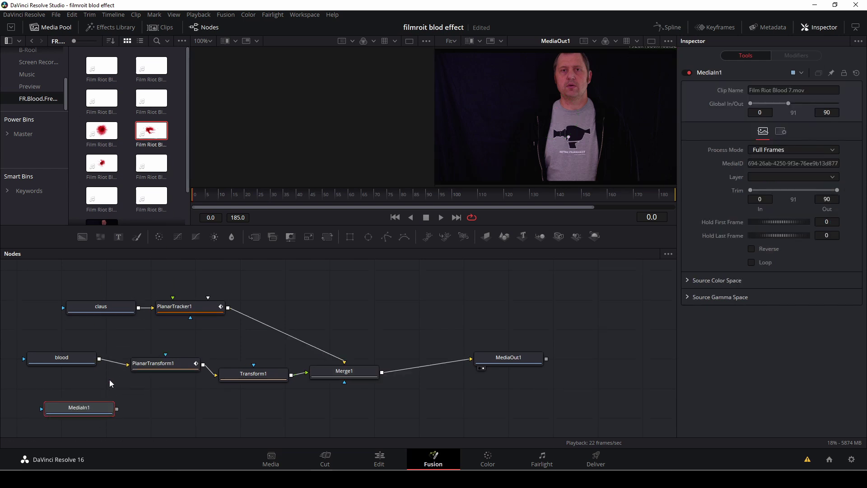
Replace the old blood clip with MediaIn1 as PlanarTransform1's input and scrub to around frame 58.
{"action": "left_click_drag", "start_coordinate": [121, 363], "coordinate": [99, 379]}
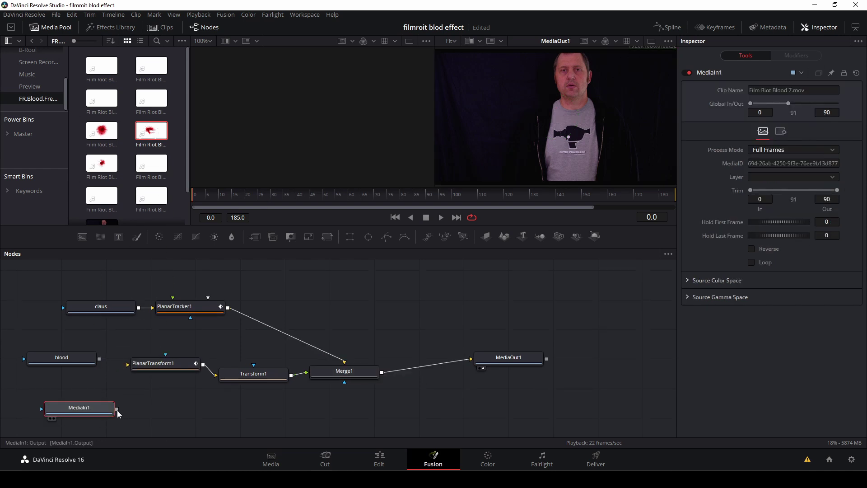
{"action": "left_click_drag", "start_coordinate": [117, 409], "coordinate": [128, 367]}
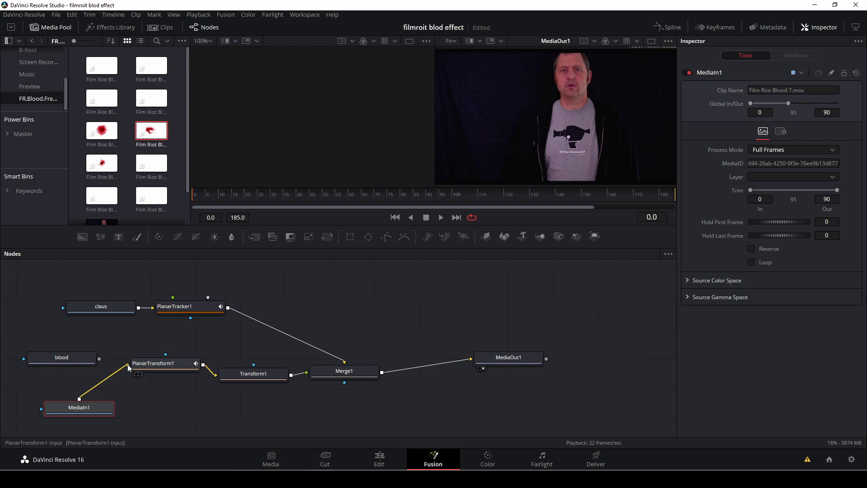
{"action": "mouse_move", "coordinate": [300, 197]}
{"action": "left_mouse_down"}
{"action": "mouse_move", "coordinate": [270, 199]}
{"action": "mouse_move", "coordinate": [290, 201]}
{"action": "left_mouse_up"}
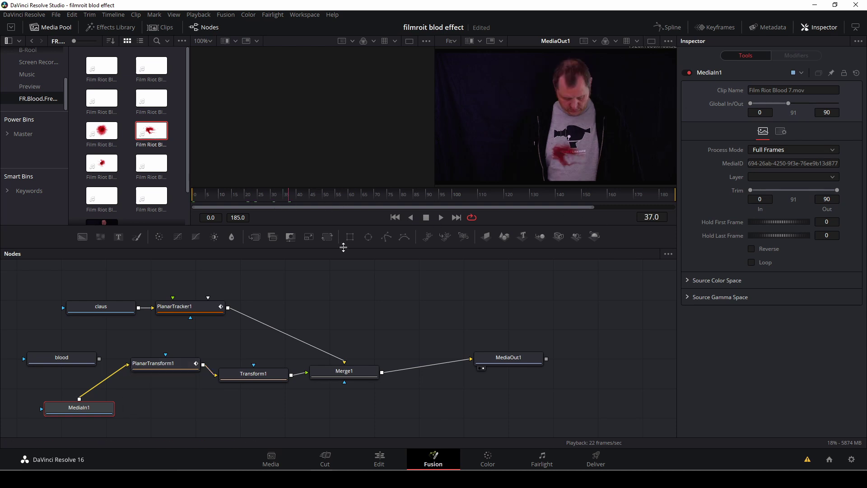
{"action": "left_click_drag", "start_coordinate": [386, 199], "coordinate": [339, 200]}
On Transform1, keep Aspect at 1.0 and rotate the Blood 7 splatter to an Angle of -62.6.
{"action": "left_click", "coordinate": [277, 375]}
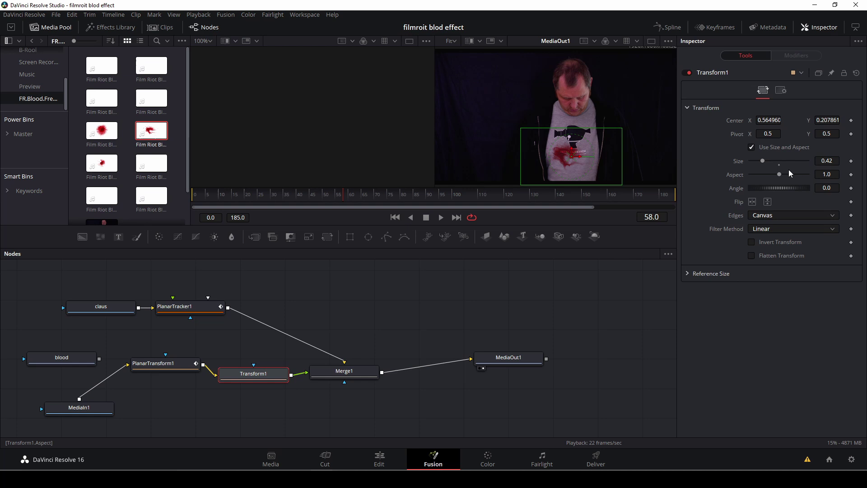
{"action": "left_click_drag", "start_coordinate": [781, 175], "coordinate": [781, 176]}
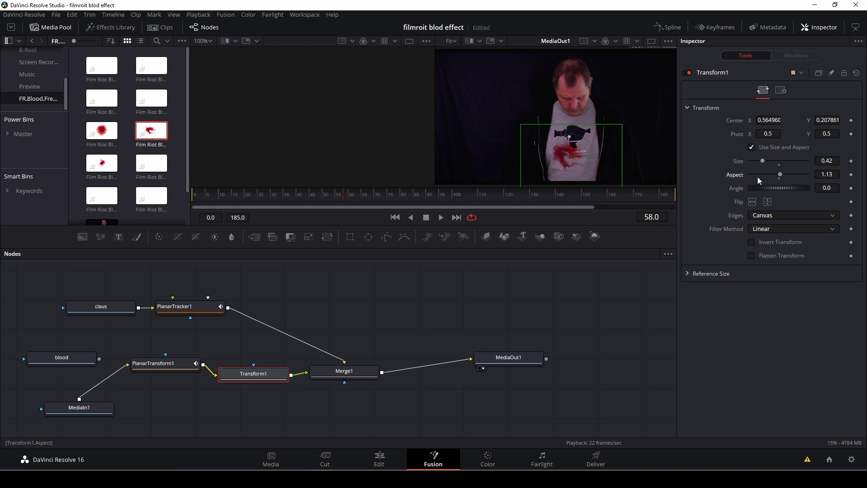
{"action": "double_click", "coordinate": [746, 175]}
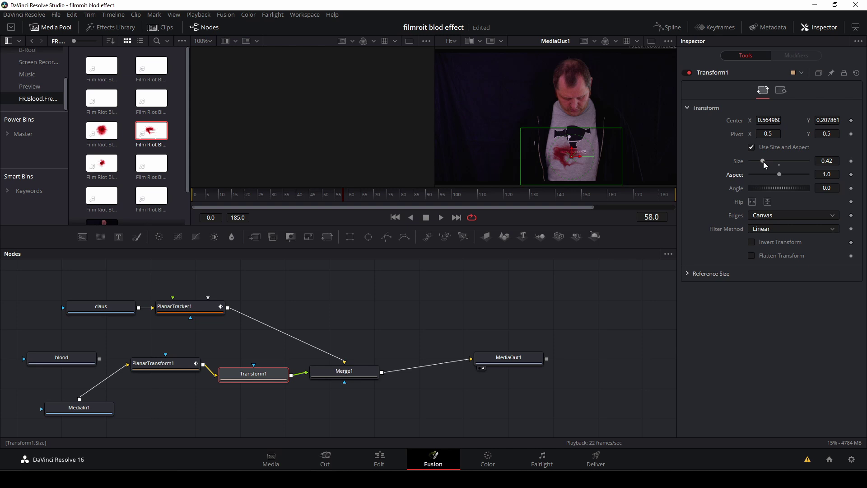
{"action": "left_click_drag", "start_coordinate": [773, 187], "coordinate": [761, 187]}
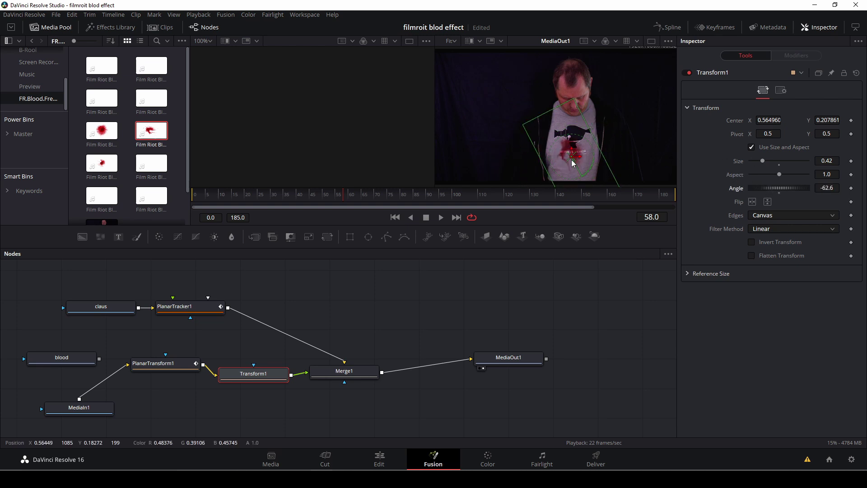
{"action": "key", "text": "shift+4"}
{"action": "key", "text": "space"}
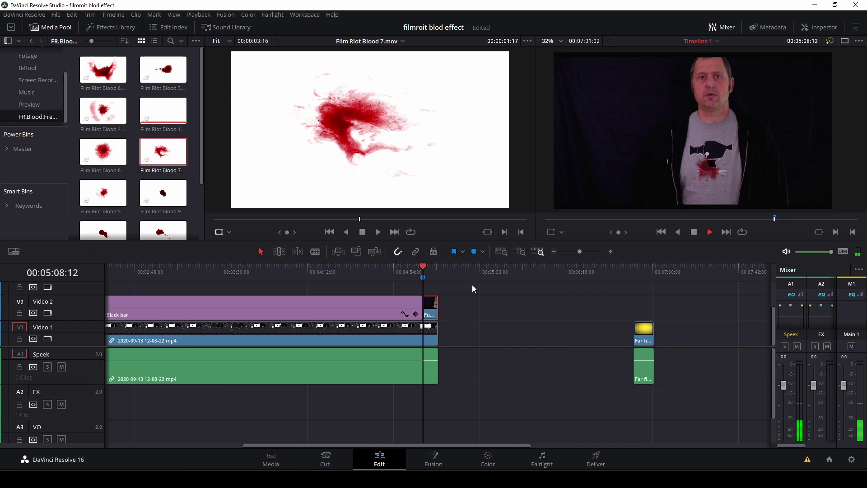